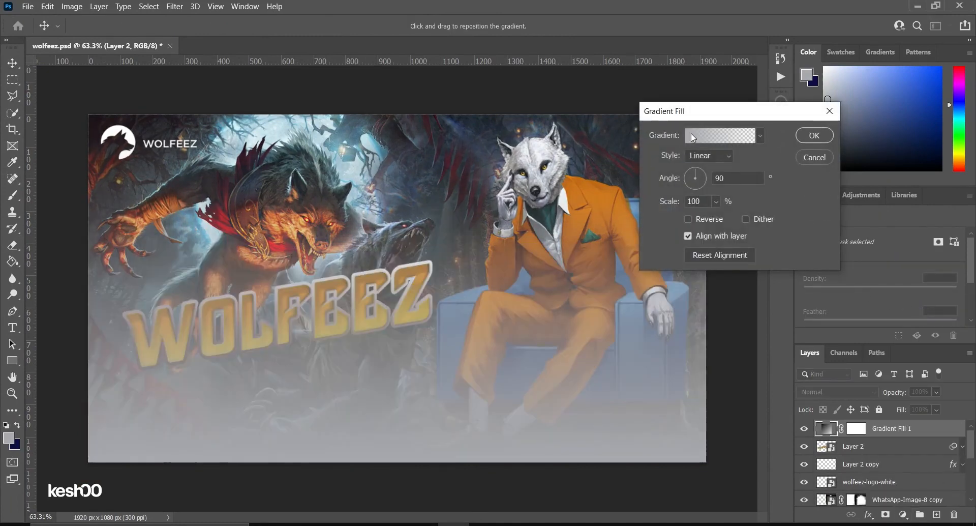
pyautogui.click(814, 136)
pyautogui.click(842, 394)
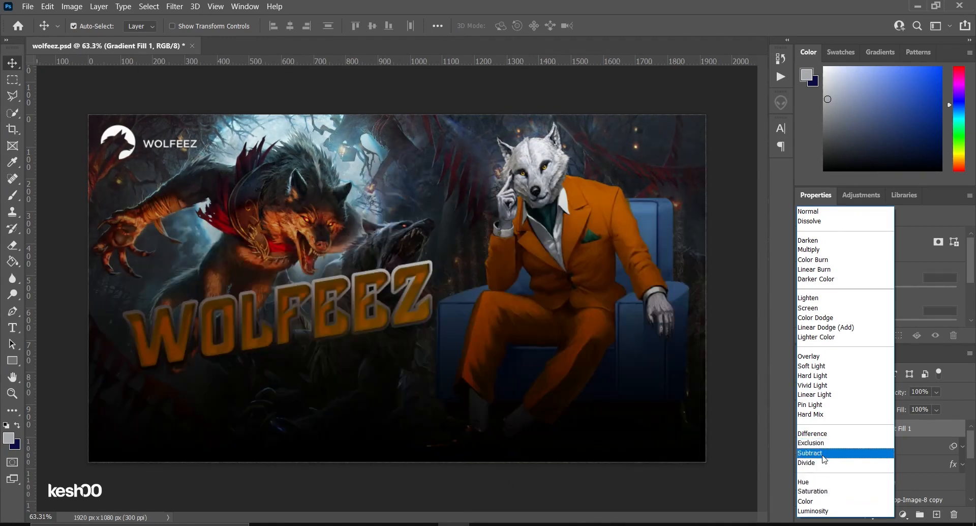
pyautogui.click(821, 453)
pyautogui.moveTo(899, 431); pyautogui.dragTo(898, 497)
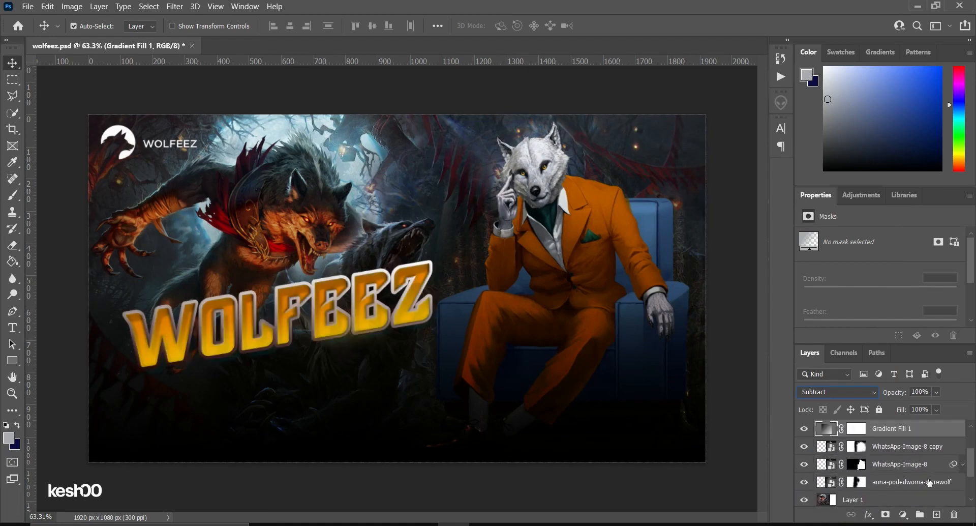
pyautogui.moveTo(910, 432); pyautogui.dragTo(914, 485)
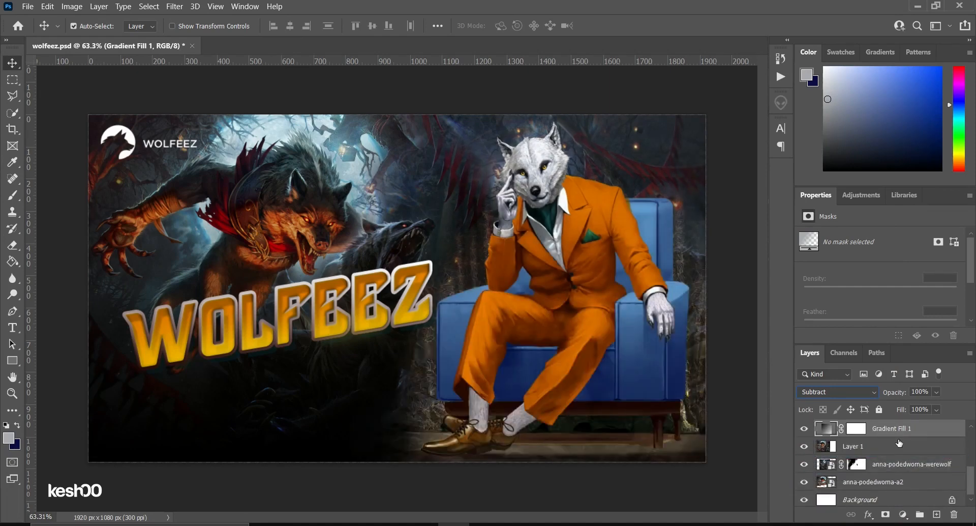
pyautogui.click(859, 397)
pyautogui.click(832, 213)
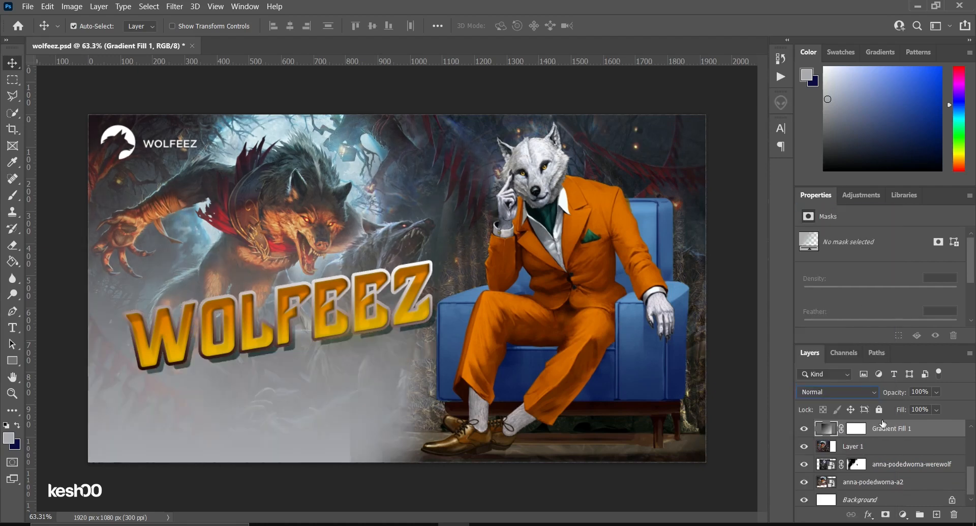
pyautogui.click(883, 451)
pyautogui.click(896, 429)
pyautogui.press('Delete')
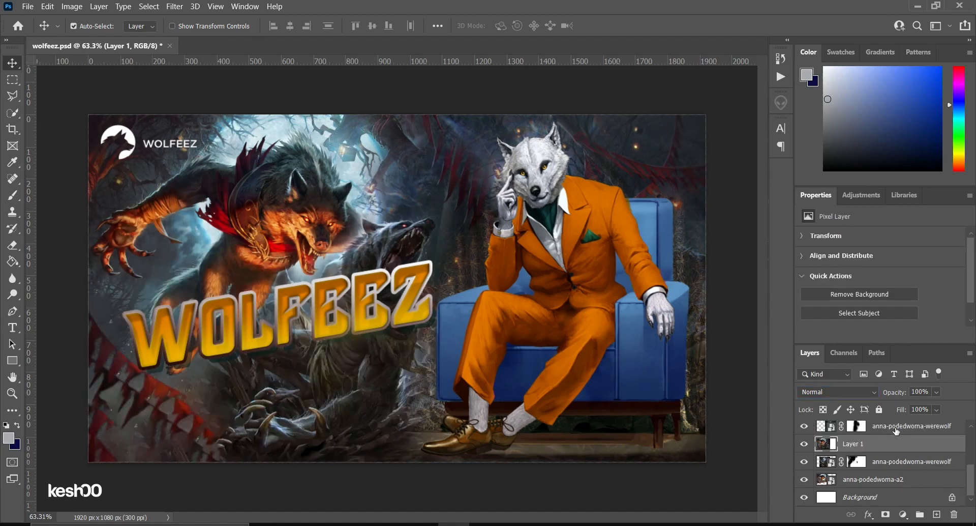
# Add a new empty layer directly above the WhatsApp-Image-8 copy layer.
pyautogui.hotkey('ctrl', '0')
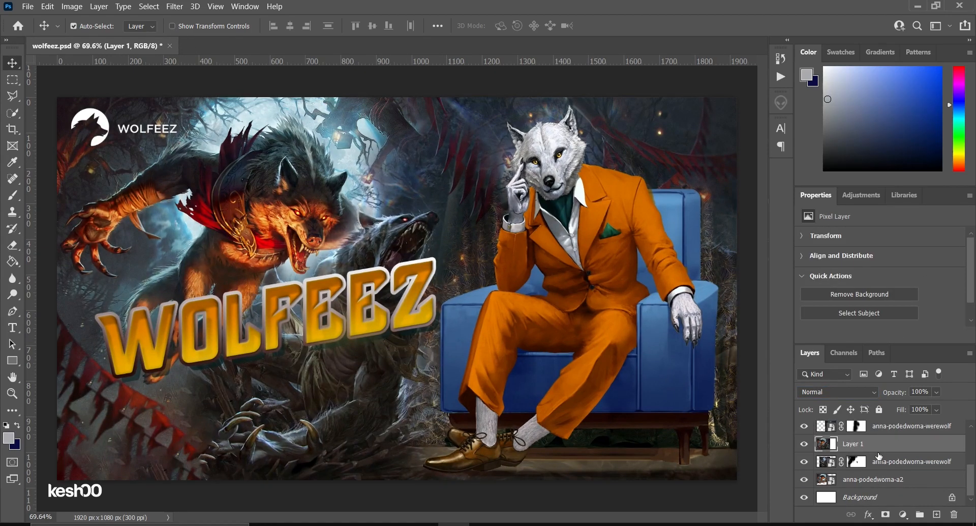
pyautogui.scroll(2, 880, 455)
pyautogui.scroll(2, 879, 455)
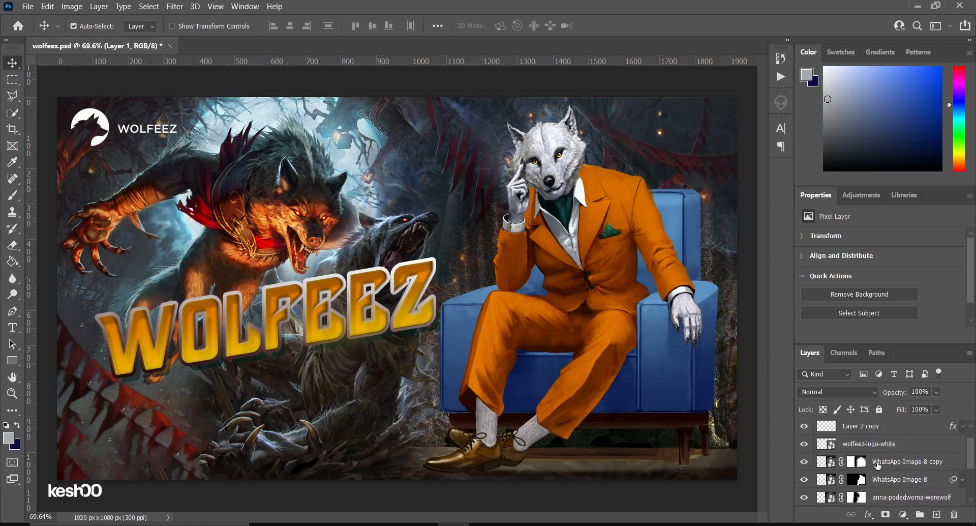
pyautogui.click(881, 451)
pyautogui.click(886, 462)
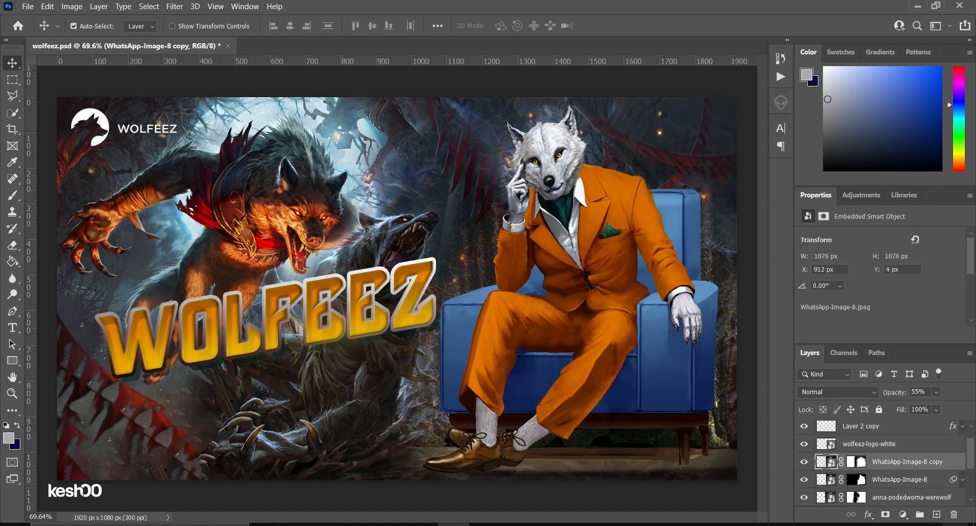
pyautogui.click(937, 514)
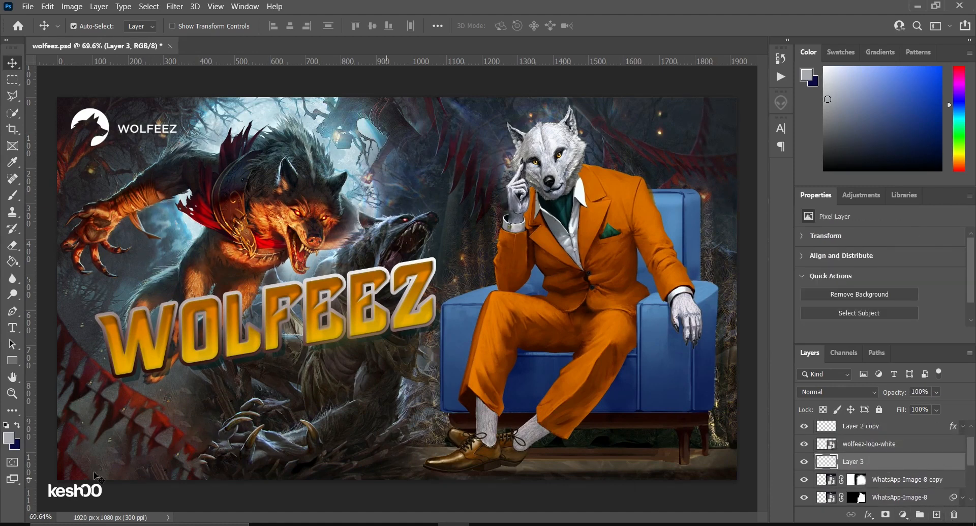
# Shade the banner's lower area on the new layer using a large soft black brush, size 971, at 30% opacity.
pyautogui.click(6, 426)
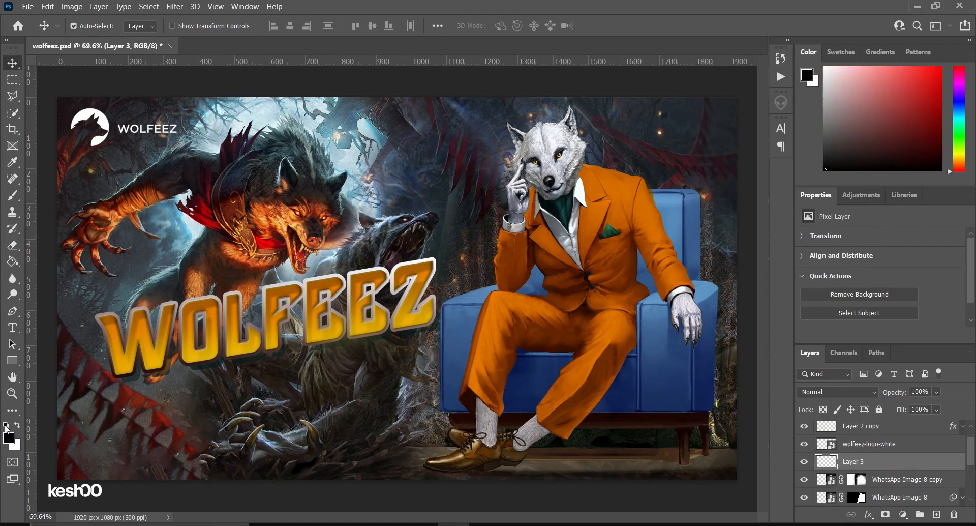
pyautogui.click(13, 194)
pyautogui.scroll(-2, 395, 286)
pyautogui.moveTo(191, 245); pyautogui.dragTo(347, 244)
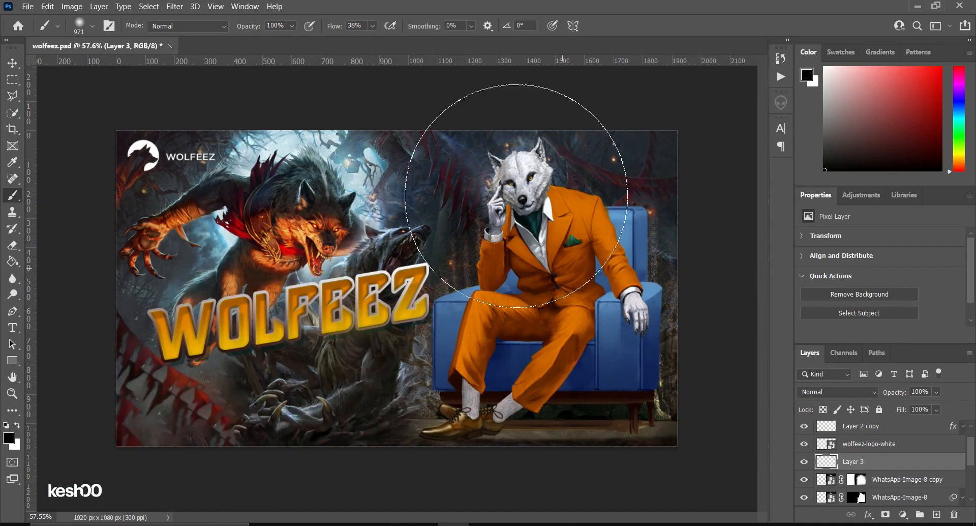
pyautogui.moveTo(293, 27); pyautogui.dragTo(264, 43)
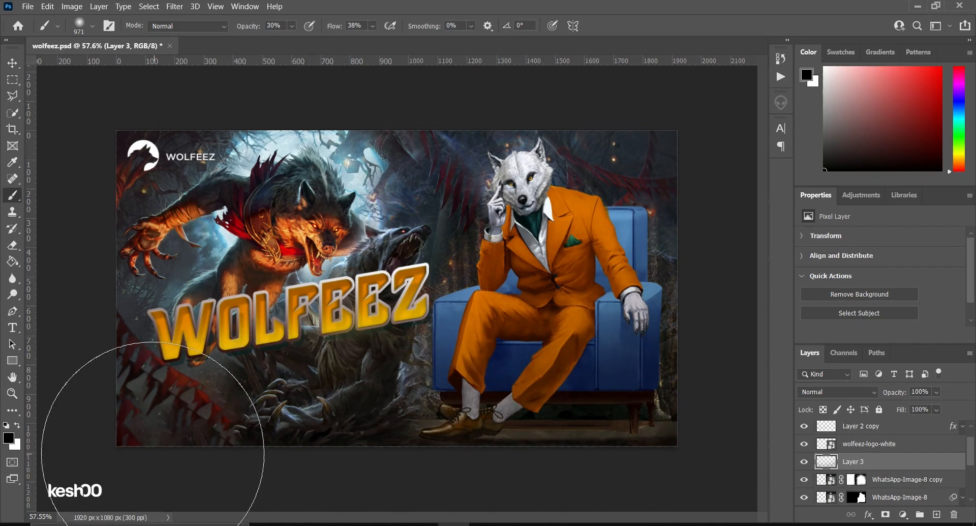
pyautogui.click(15, 81)
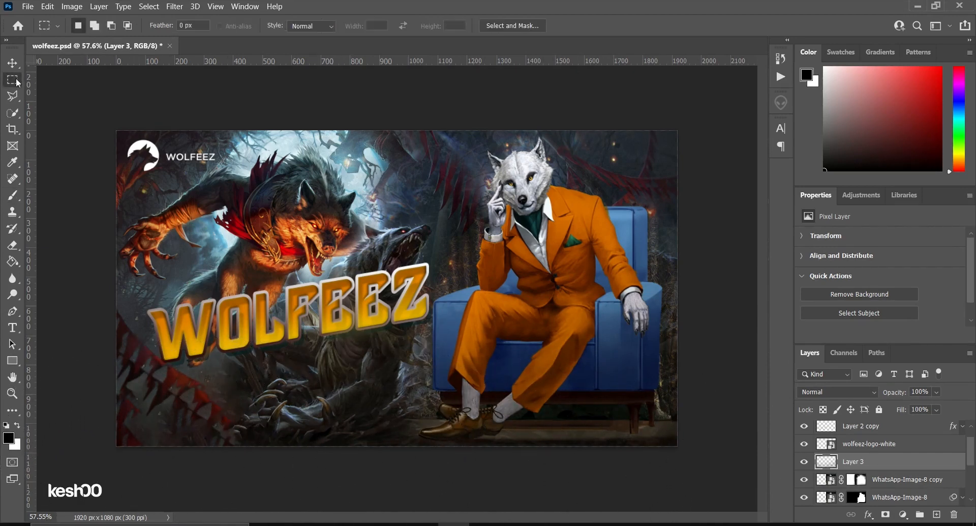
pyautogui.click(13, 63)
# Enlarge the WOLFEEZ title by scaling Layer 2 and Layer 2 copy together to about 112%, and reposition it between the werewolf and the armchair.
pyautogui.scroll(2, 402, 305)
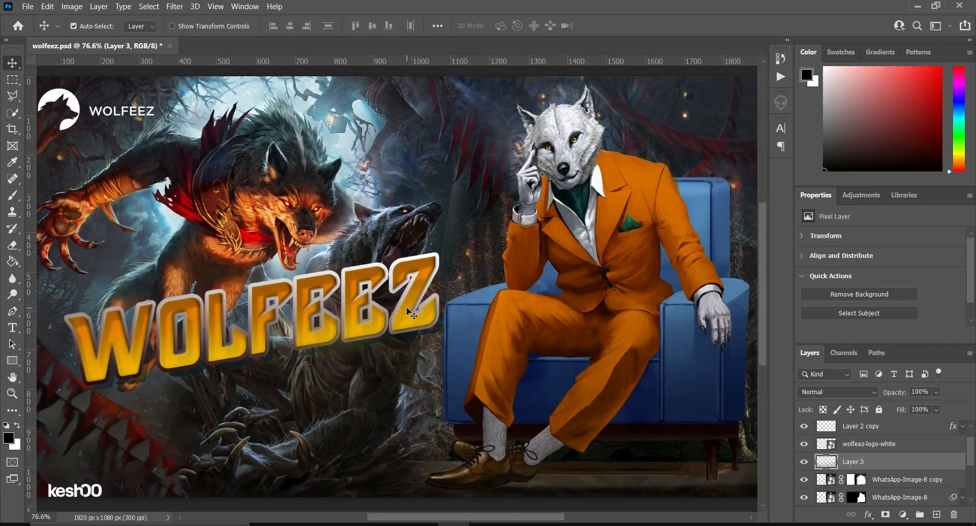
pyautogui.click(416, 326)
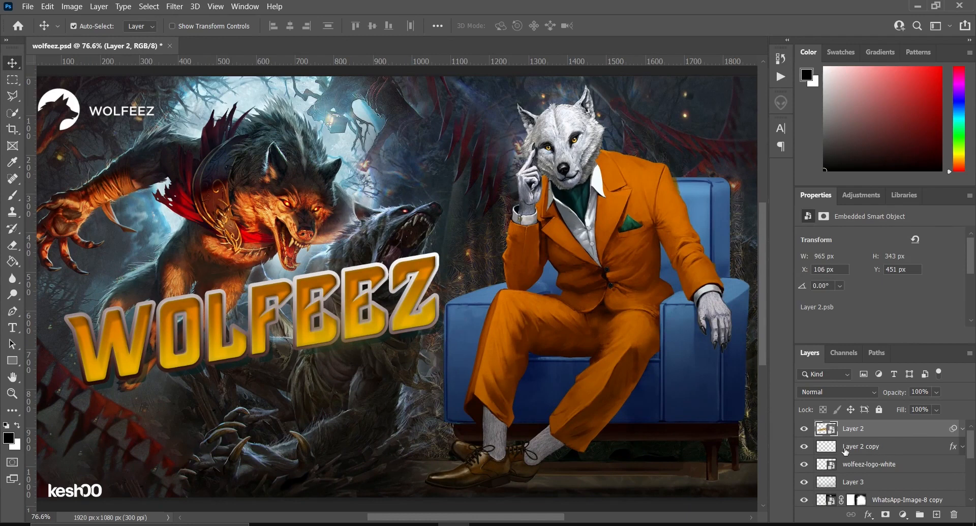
pyautogui.click(804, 446)
pyautogui.keyDown('shift'); pyautogui.click(911, 446); pyautogui.keyUp('shift')
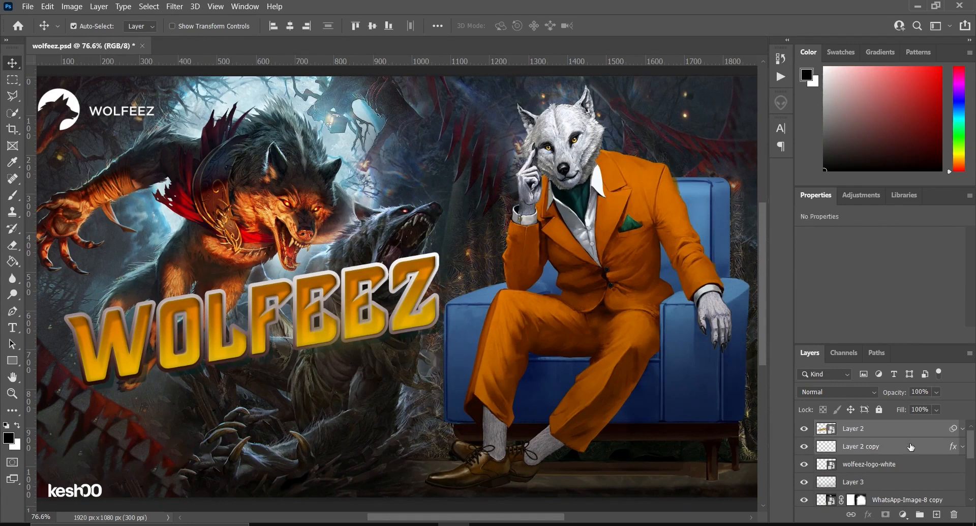
pyautogui.hotkey('ctrl', 't')
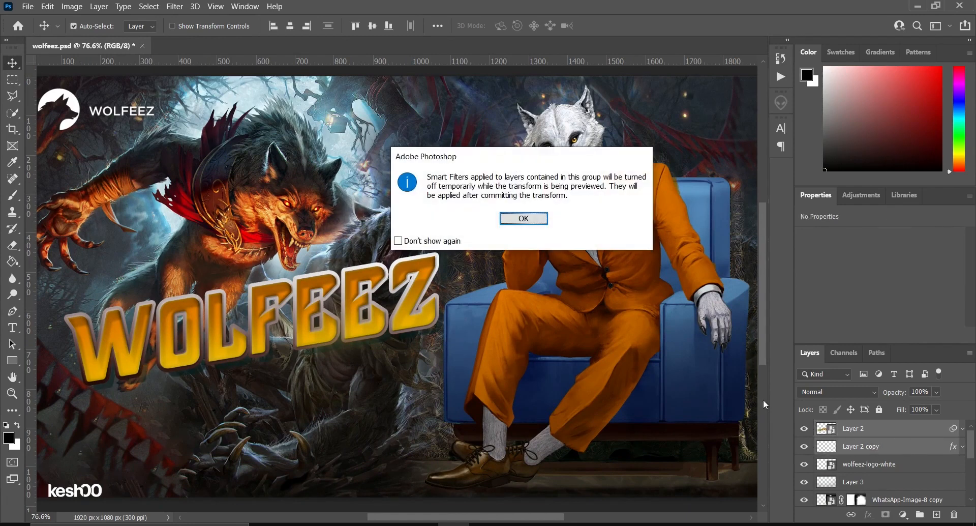
pyautogui.click(543, 223)
pyautogui.moveTo(442, 389); pyautogui.dragTo(479, 402)
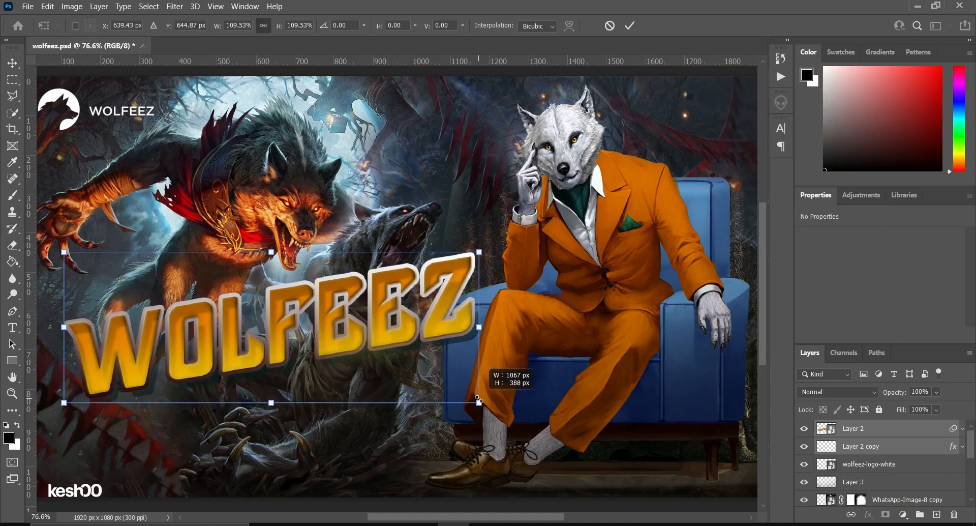
pyautogui.scroll(-1, 151, 396)
pyautogui.moveTo(93, 393); pyautogui.dragTo(85, 396)
pyautogui.scroll(1, 328, 376)
pyautogui.moveTo(345, 351); pyautogui.dragTo(348, 355)
pyautogui.scroll(-1, 464, 359)
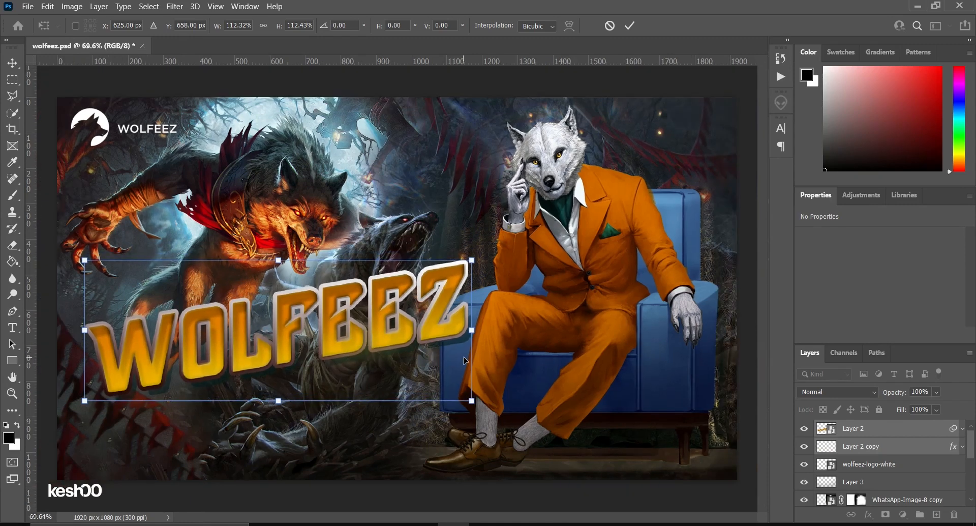
pyautogui.press('Return')
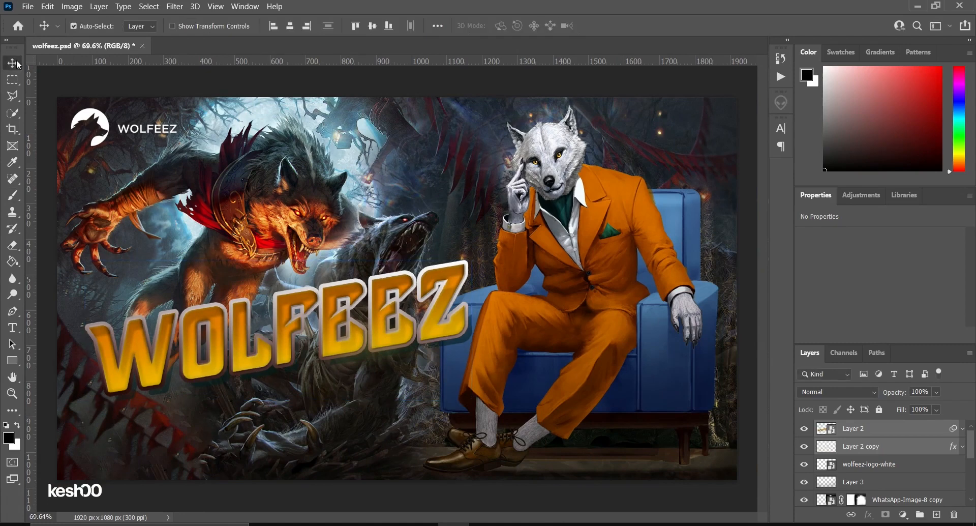
# Add a text layer reading "NFT COLLECTION" above the WOLFEEZ title.
pyautogui.click(13, 329)
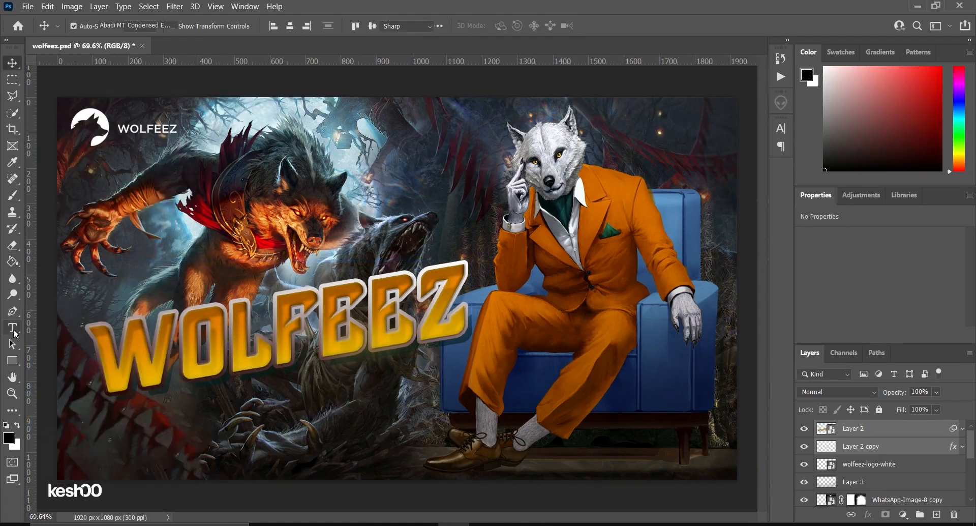
pyautogui.click(279, 238)
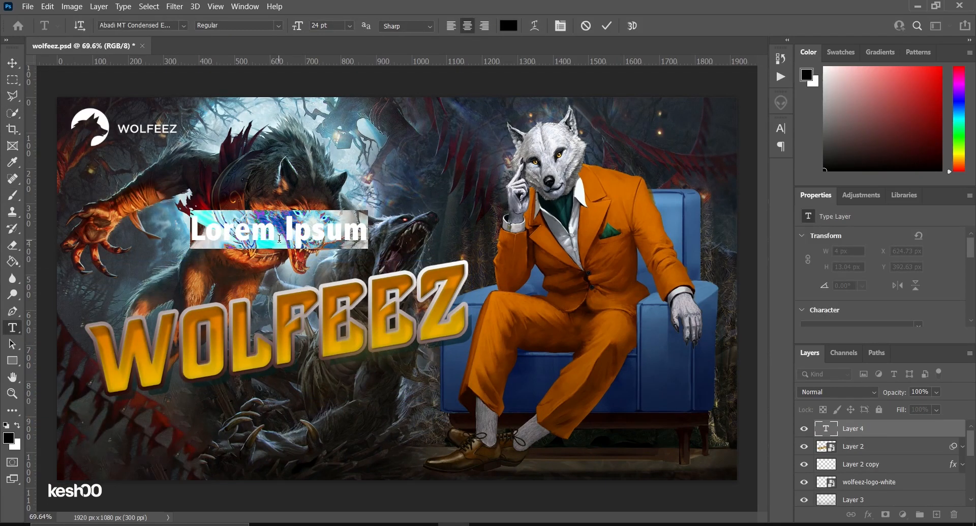
pyautogui.write('NFT')
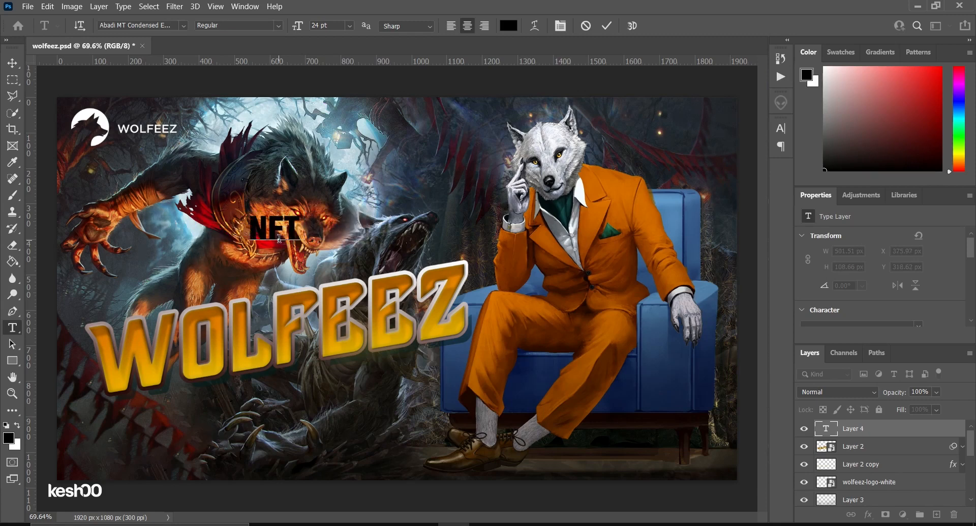
pyautogui.write(' COLLEC')
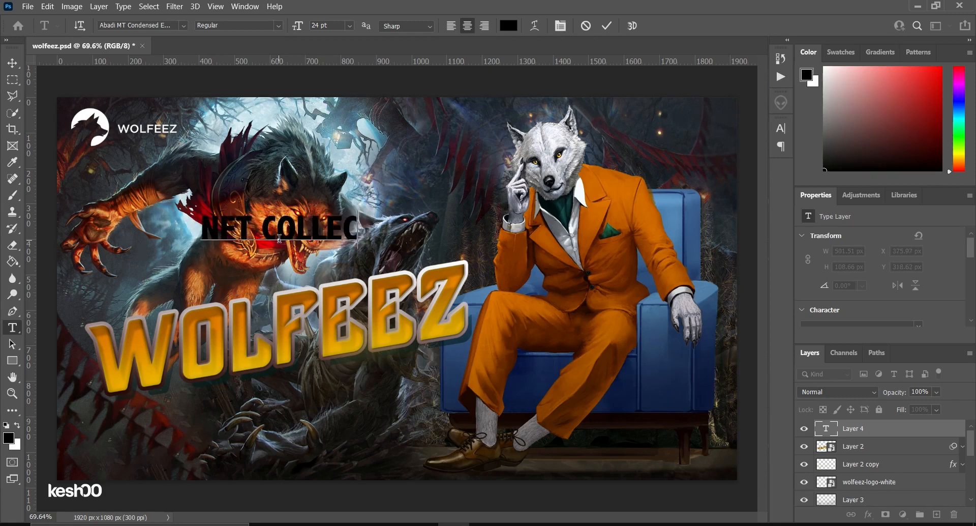
pyautogui.write('TION')
# Set the NFT COLLECTION text to Helvetica Neue 97 Black Condensed Oblique at 30 pt.
pyautogui.hotkey('ctrl', 'a')
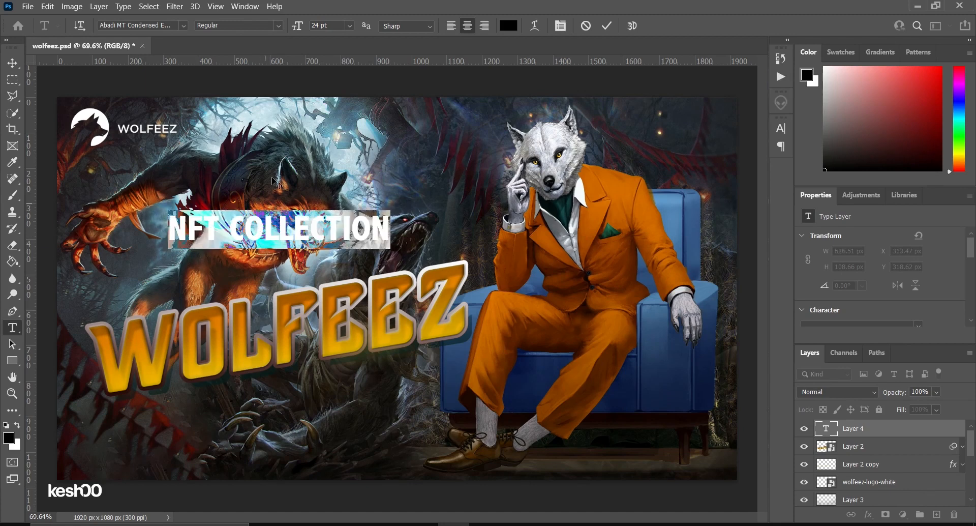
pyautogui.click(184, 26)
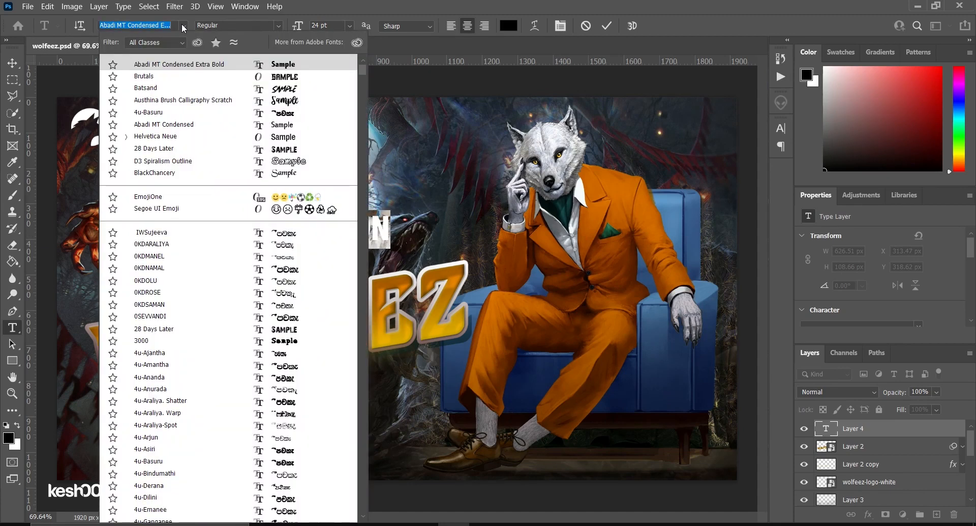
pyautogui.write('hel')
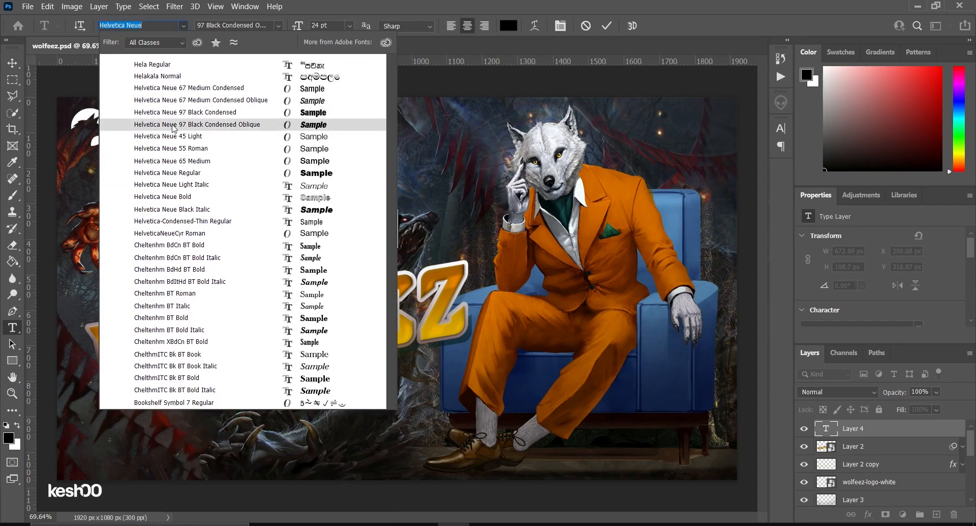
pyautogui.click(173, 126)
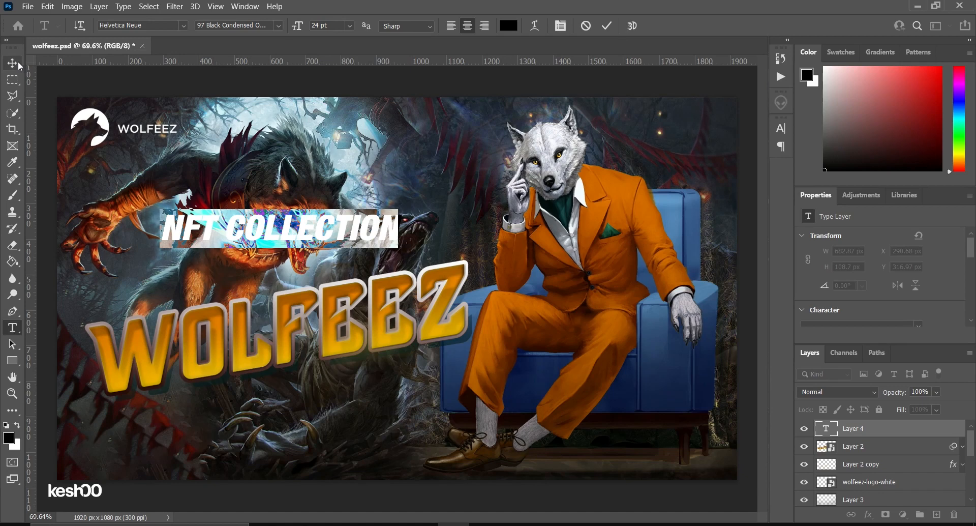
pyautogui.click(351, 26)
pyautogui.click(330, 151)
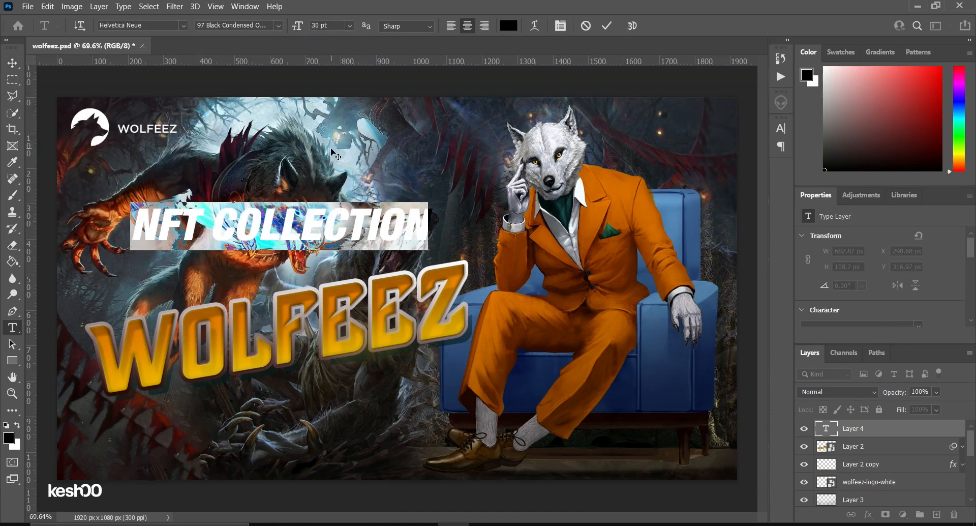
# Move the NFT COLLECTION text just below the WOLFEEZ title and colour it white.
pyautogui.click(12, 63)
pyautogui.moveTo(312, 243); pyautogui.dragTo(351, 409)
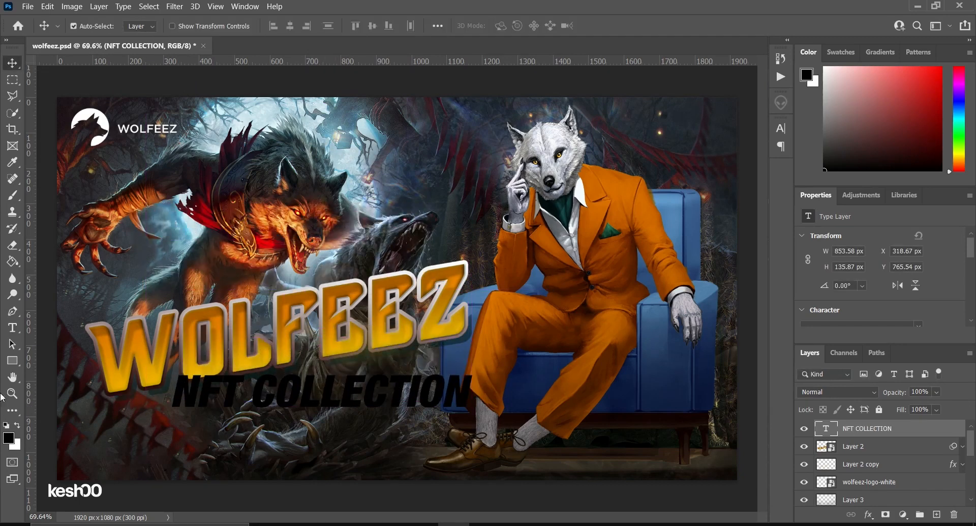
pyautogui.click(12, 327)
pyautogui.click(234, 384)
pyautogui.hotkey('ctrl', 'a')
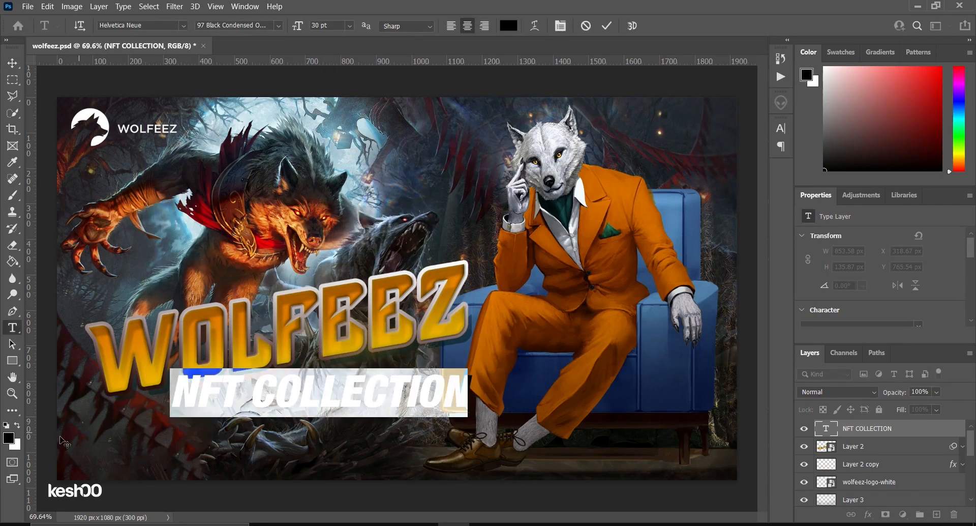
pyautogui.click(19, 426)
pyautogui.click(12, 63)
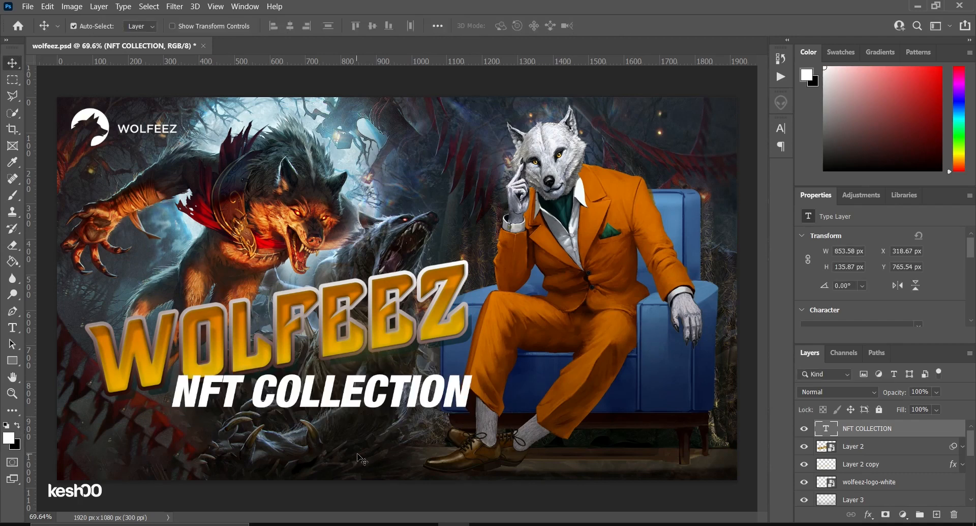
# Set the font size of the NFT COLLECTION text to 25 pt.
pyautogui.click(12, 327)
pyautogui.click(205, 391)
pyautogui.hotkey('ctrl', 'a')
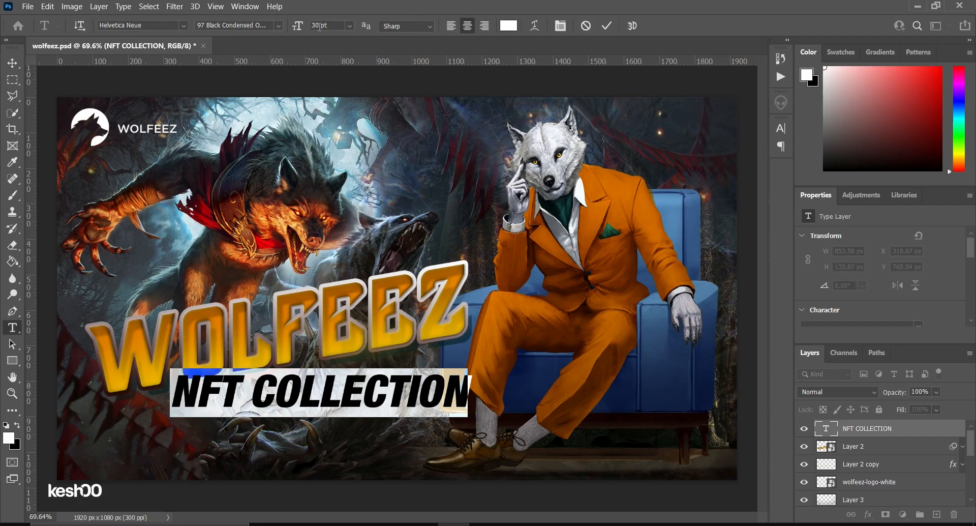
pyautogui.write('25')
pyautogui.press('Return')
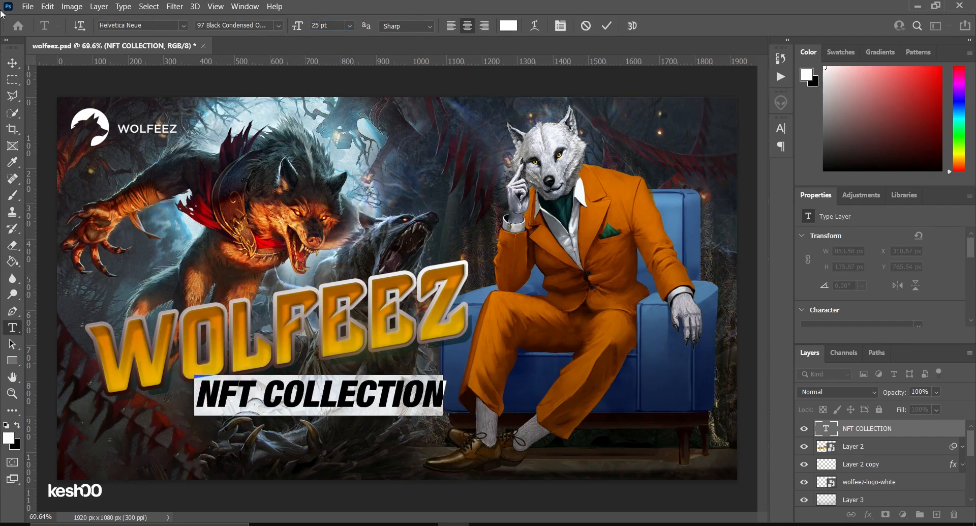
pyautogui.click(12, 63)
# Skew the NFT COLLECTION text vertically by about -8.3° so it slopes parallel to the WOLFEEZ title.
pyautogui.press('ctrl')
pyautogui.hotkey('ctrl', 't')
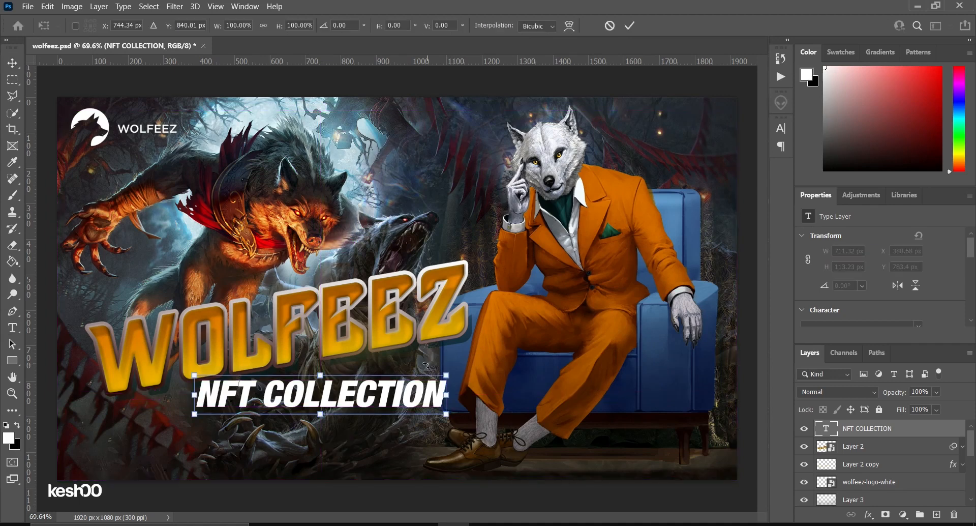
pyautogui.moveTo(447, 395); pyautogui.dragTo(442, 359)
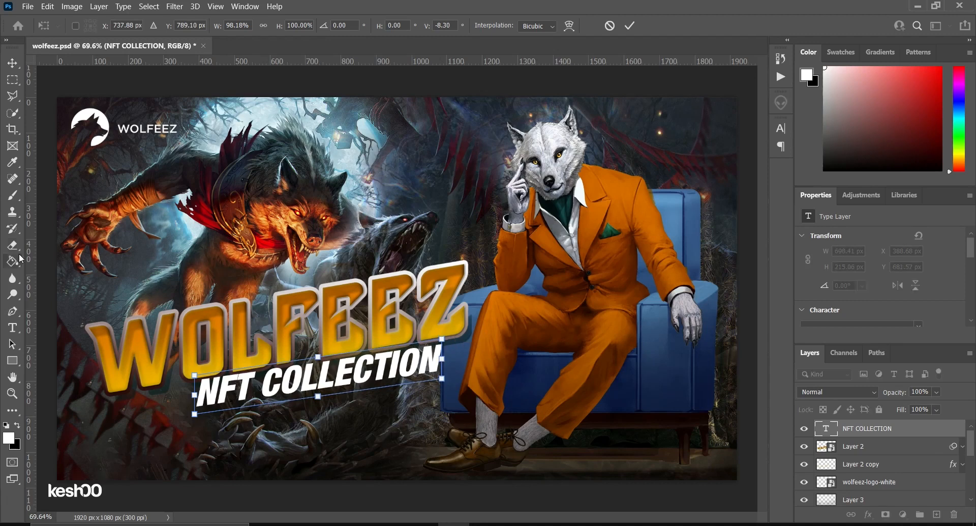
# Change the font style of the whole NFT COLLECTION text to 97 Black Condensed.
pyautogui.click(12, 327)
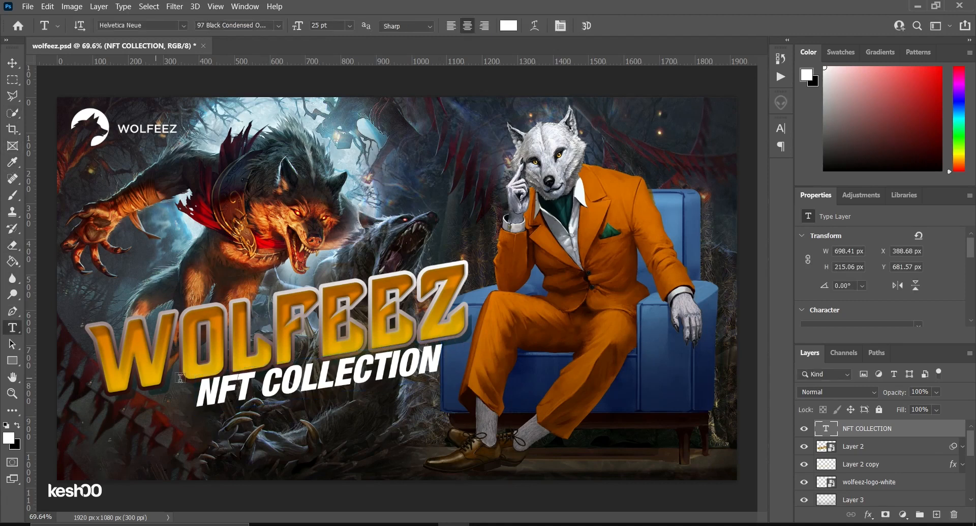
pyautogui.moveTo(196, 389); pyautogui.dragTo(439, 378)
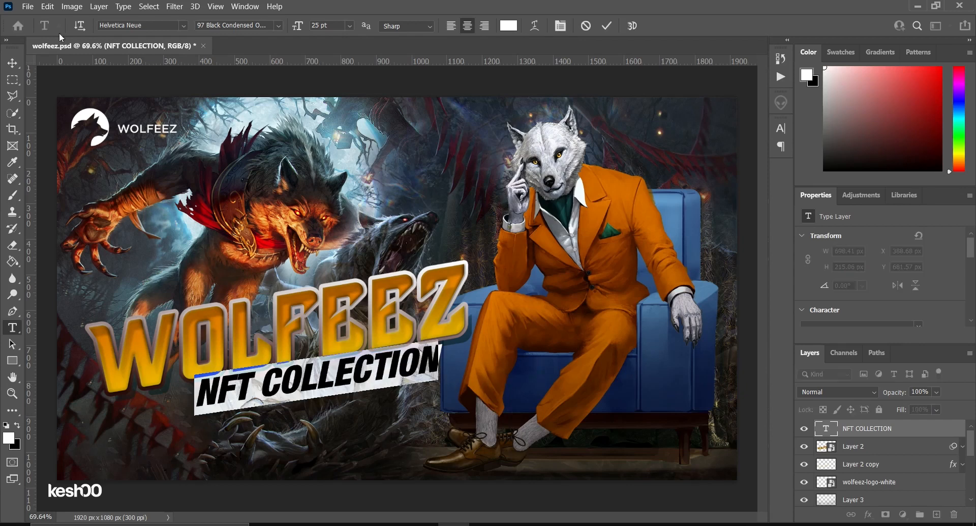
pyautogui.click(275, 25)
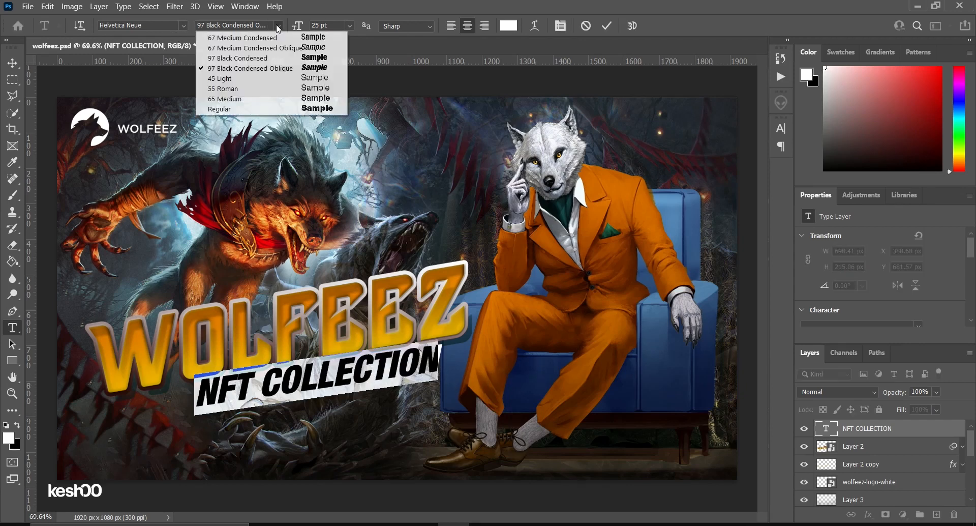
pyautogui.click(273, 62)
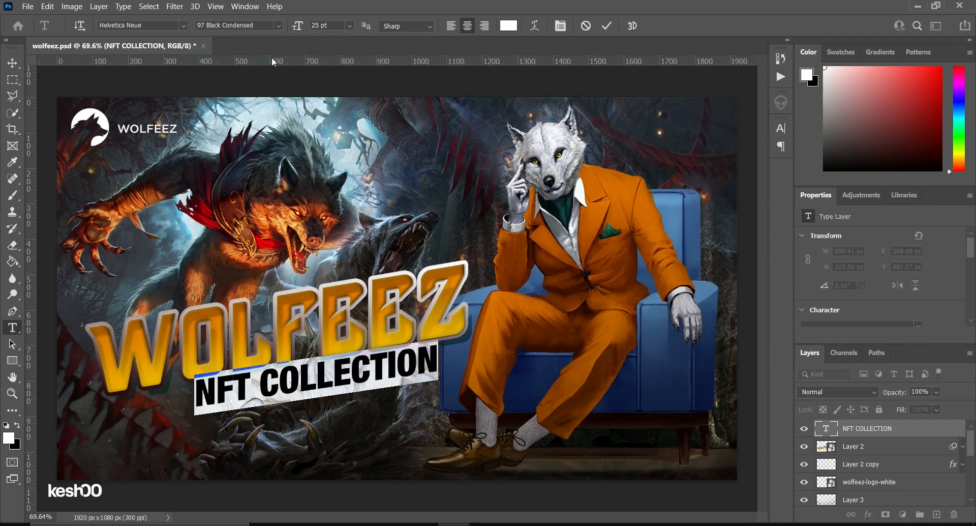
pyautogui.click(12, 64)
# Skew the NFT COLLECTION text vertically by about another -1.2° to match the slope of the WOLFEEZ title.
pyautogui.scroll(2, 382, 384)
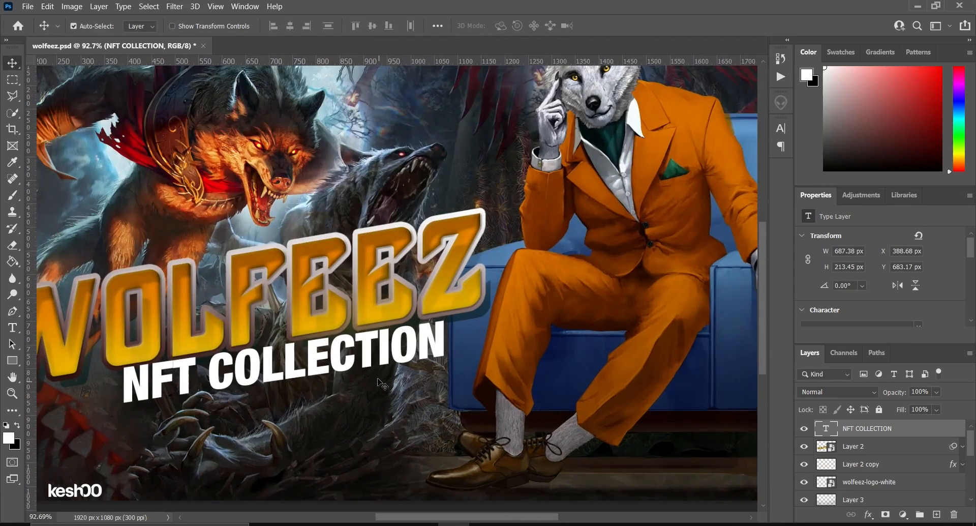
pyautogui.scroll(2, 152, 385)
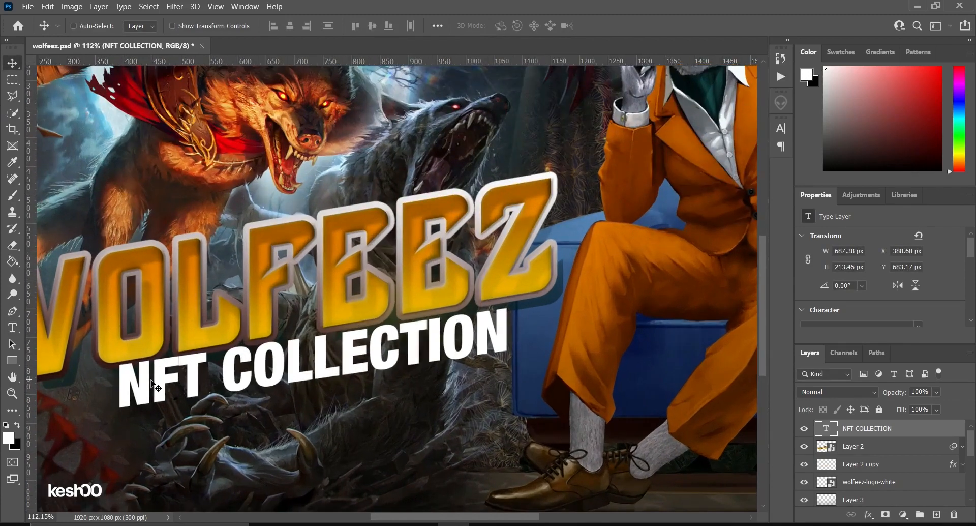
pyautogui.hotkey('ctrl', 't')
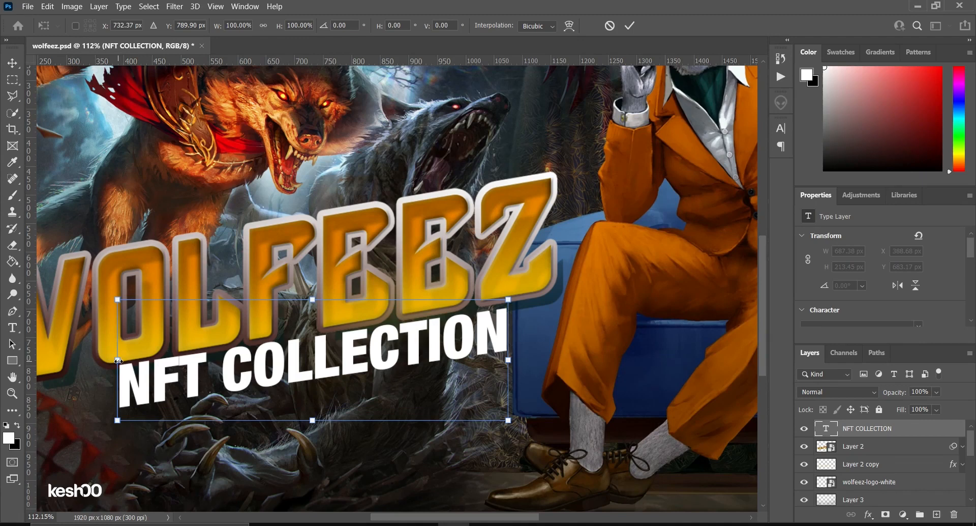
pyautogui.moveTo(118, 361); pyautogui.dragTo(118, 365)
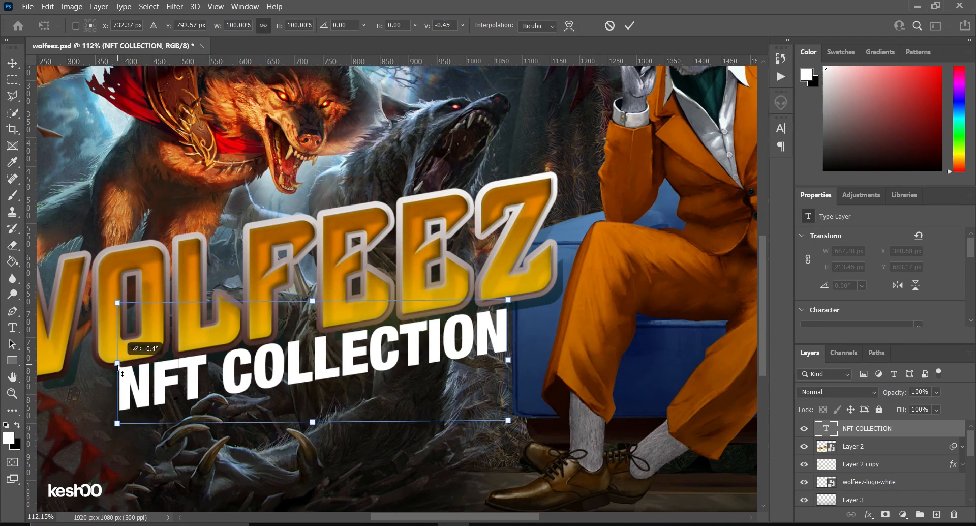
pyautogui.moveTo(117, 364); pyautogui.dragTo(119, 368)
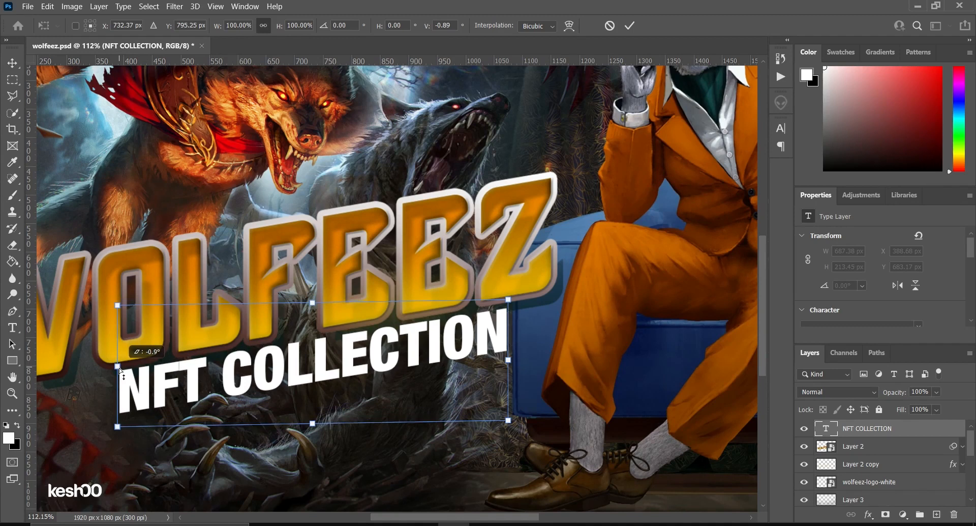
pyautogui.moveTo(120, 374); pyautogui.dragTo(121, 375)
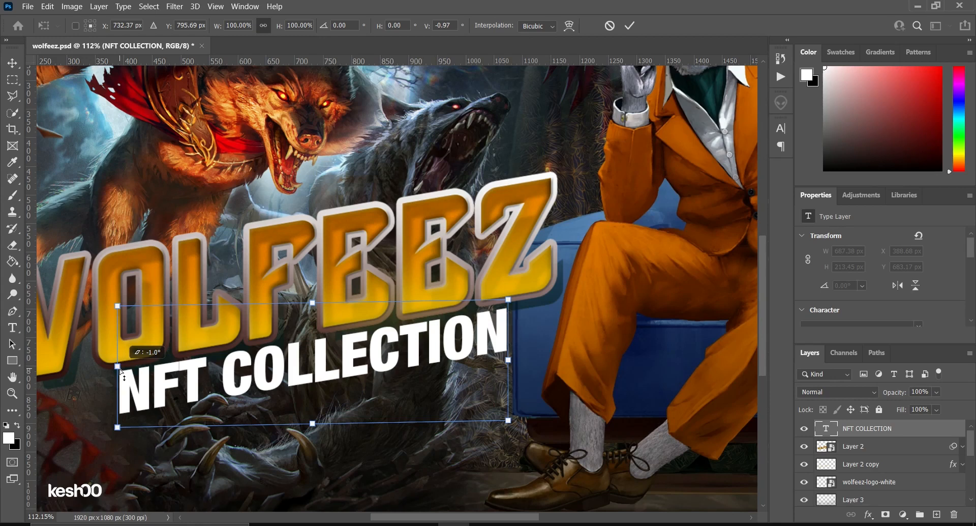
pyautogui.moveTo(120, 372); pyautogui.dragTo(121, 374)
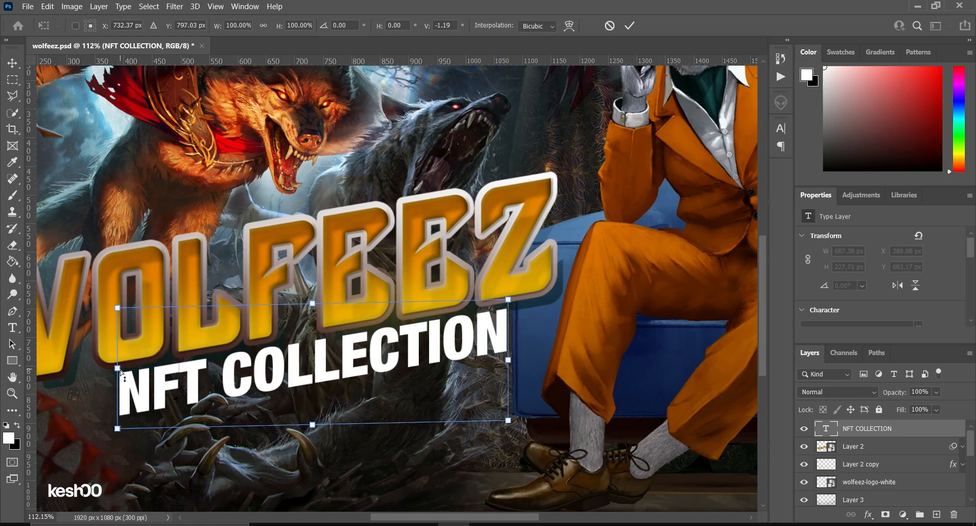
pyautogui.click(7, 64)
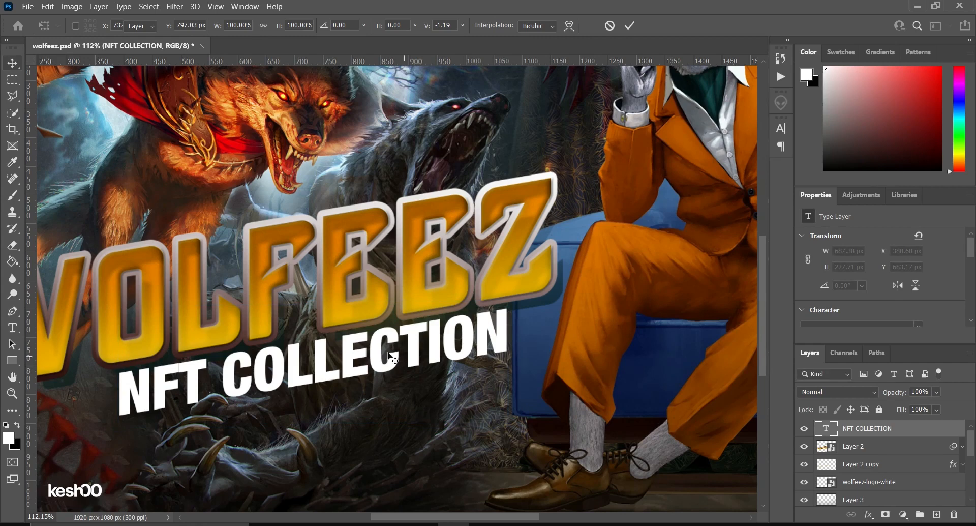
# Shift the NFT COLLECTION text slightly down and to the right beneath the WOLFEEZ title.
pyautogui.moveTo(391, 367); pyautogui.dragTo(390, 370)
pyautogui.press('Right')
pyautogui.press('Right')
pyautogui.press('Right')
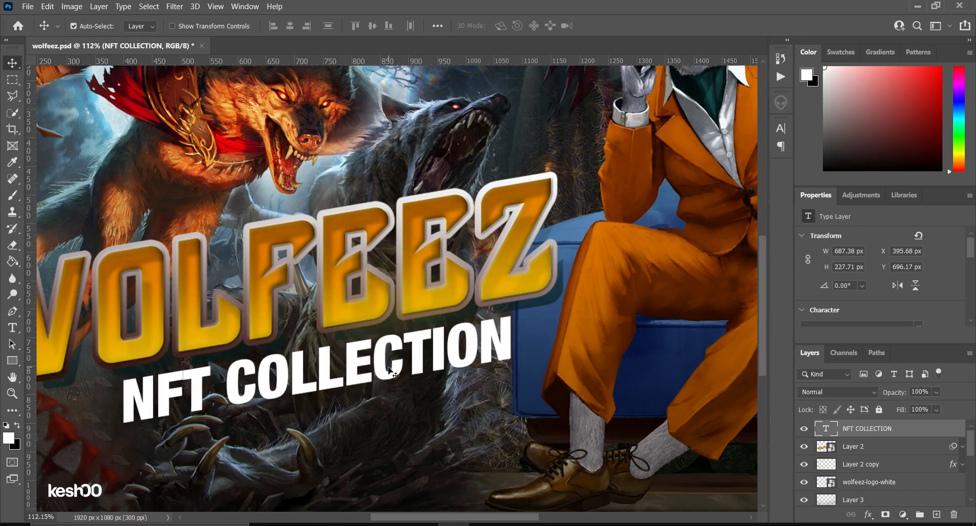
# Add a new empty layer above the NFT COLLECTION text for brush shading.
pyautogui.scroll(-1, 389, 371)
pyautogui.scroll(-1, 369, 362)
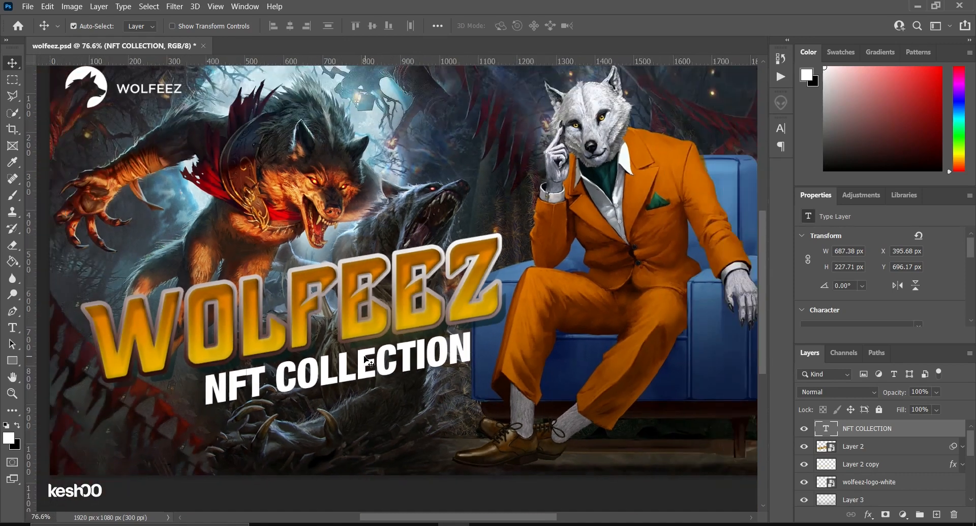
pyautogui.click(13, 328)
pyautogui.click(20, 67)
pyautogui.click(14, 195)
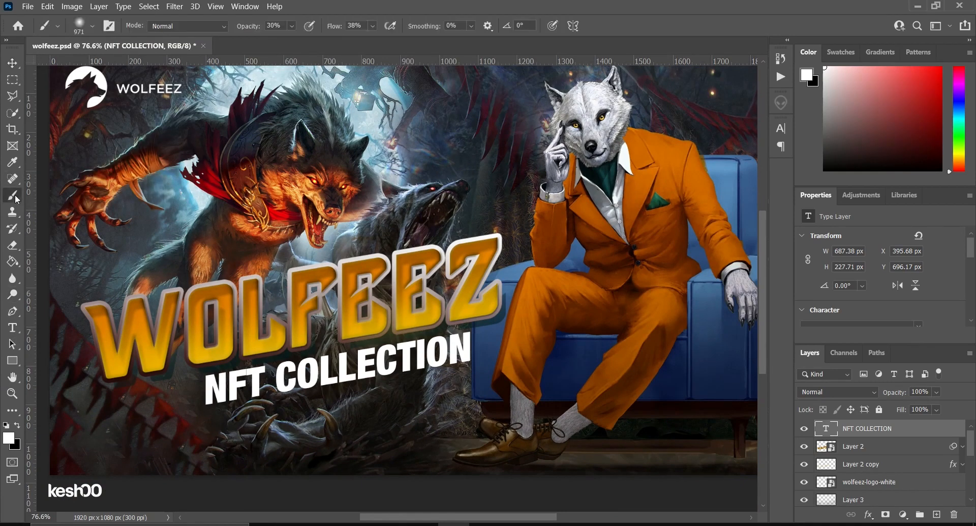
pyautogui.click(936, 514)
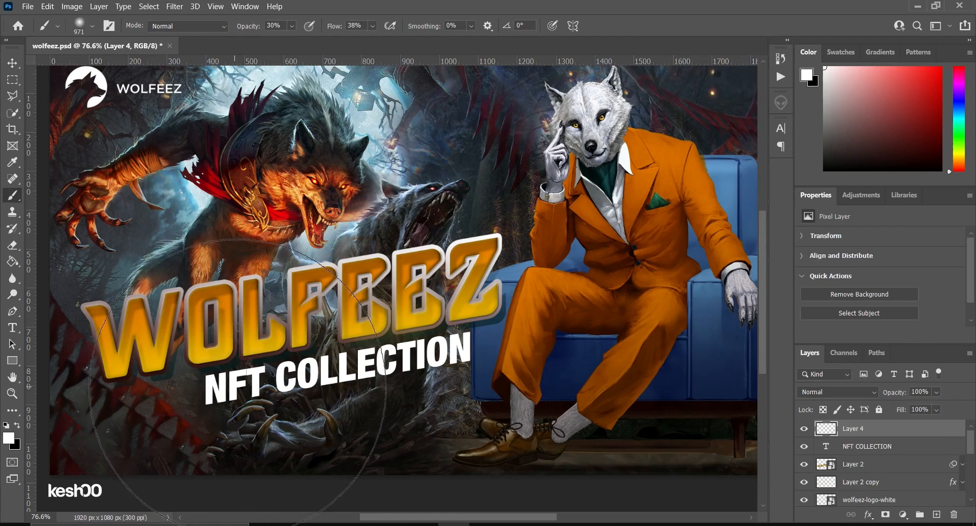
pyautogui.moveTo(323, 379)
pyautogui.mouseDown()
pyautogui.moveTo(255, 379)
pyautogui.moveTo(222, 417)
pyautogui.mouseUp()
# Select all the letters of the NFT COLLECTION text layer with the Quick Selection tool.
pyautogui.click(13, 113)
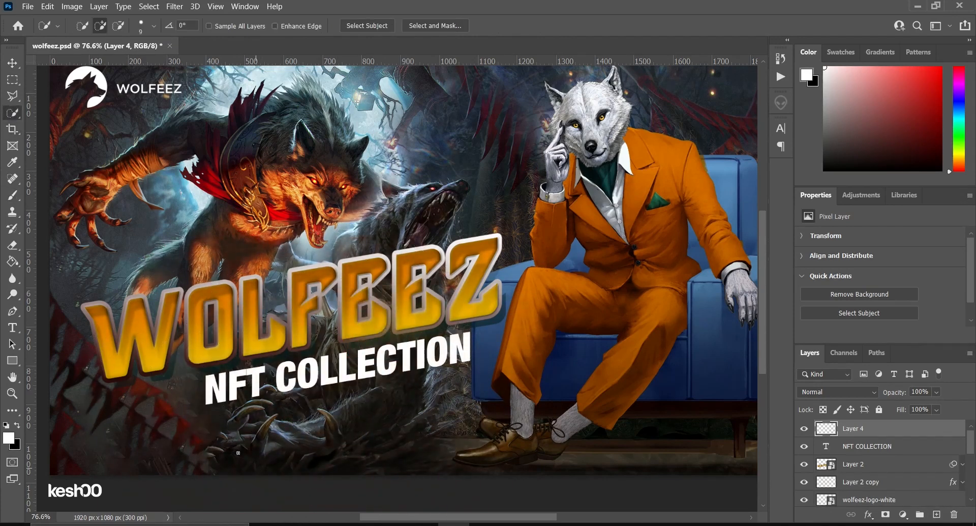
pyautogui.moveTo(208, 385); pyautogui.dragTo(492, 346)
pyautogui.click(873, 447)
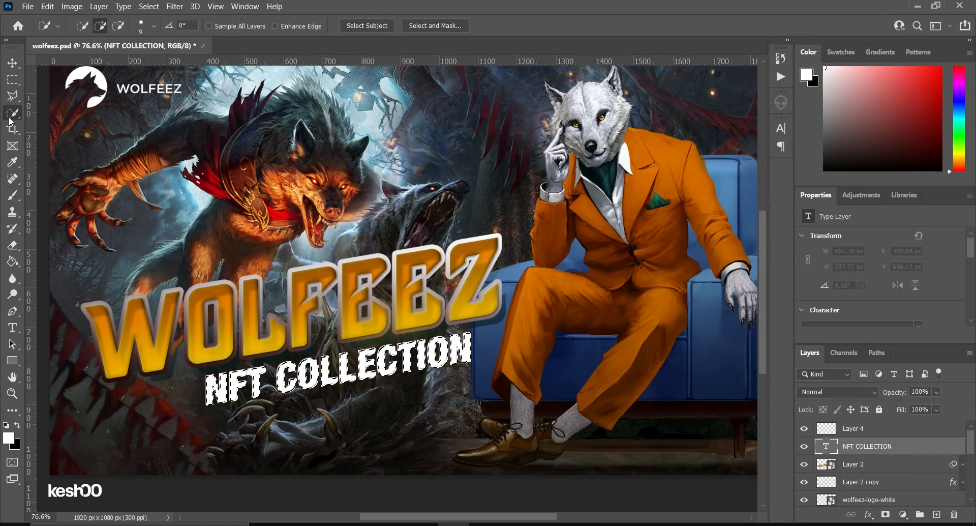
pyautogui.hotkey('ctrl', 'd')
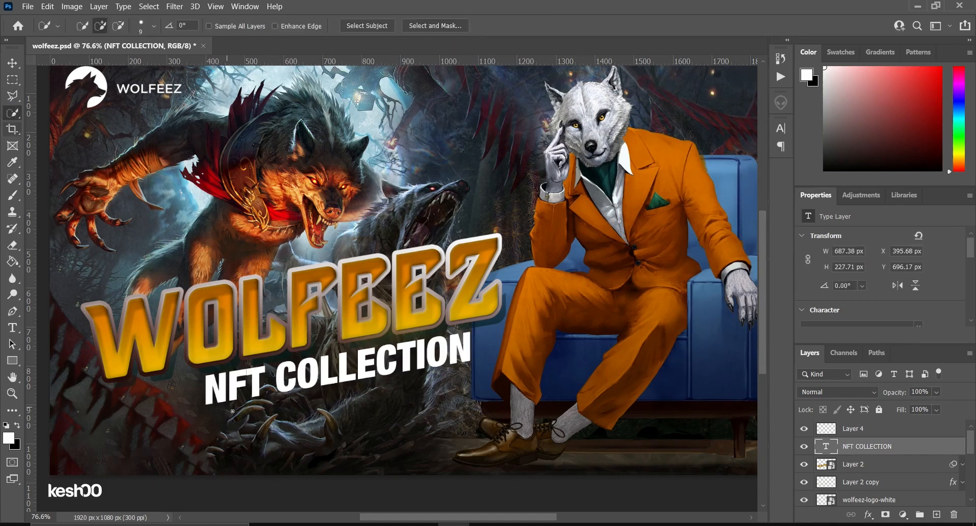
pyautogui.moveTo(213, 391); pyautogui.dragTo(457, 345)
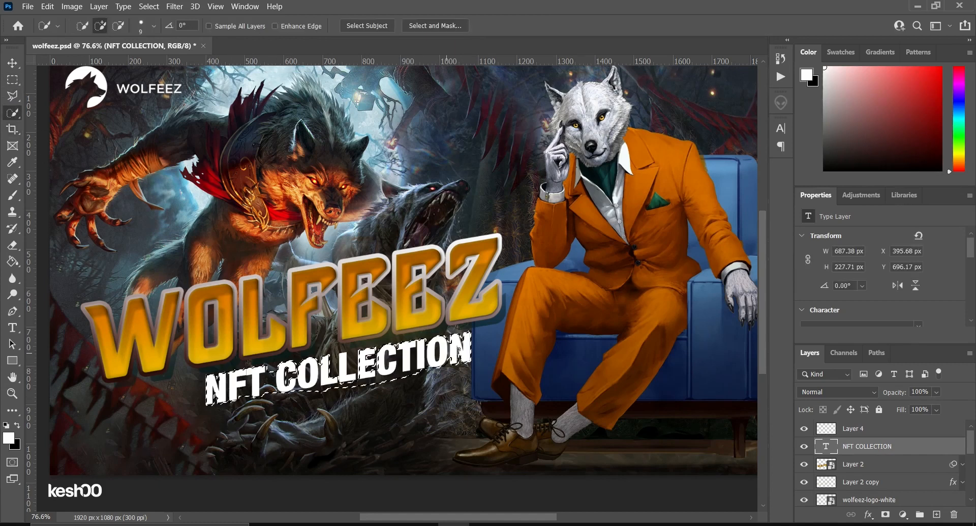
pyautogui.moveTo(450, 338); pyautogui.dragTo(220, 399)
pyautogui.hotkey('ctrl', 'd')
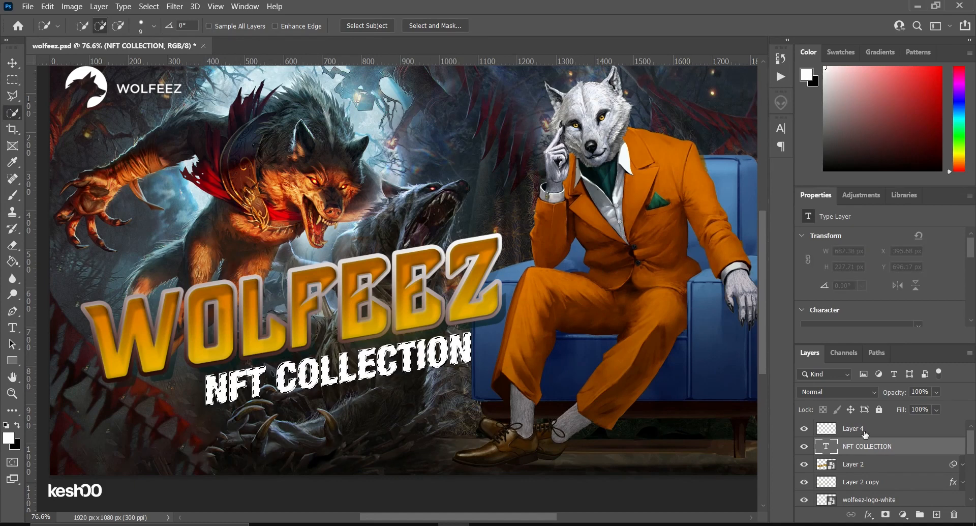
# Shade the selected letters grey on Layer 4 with a soft 256 px brush at 30% opacity, and clear the selection.
pyautogui.hotkey('alt', ']')
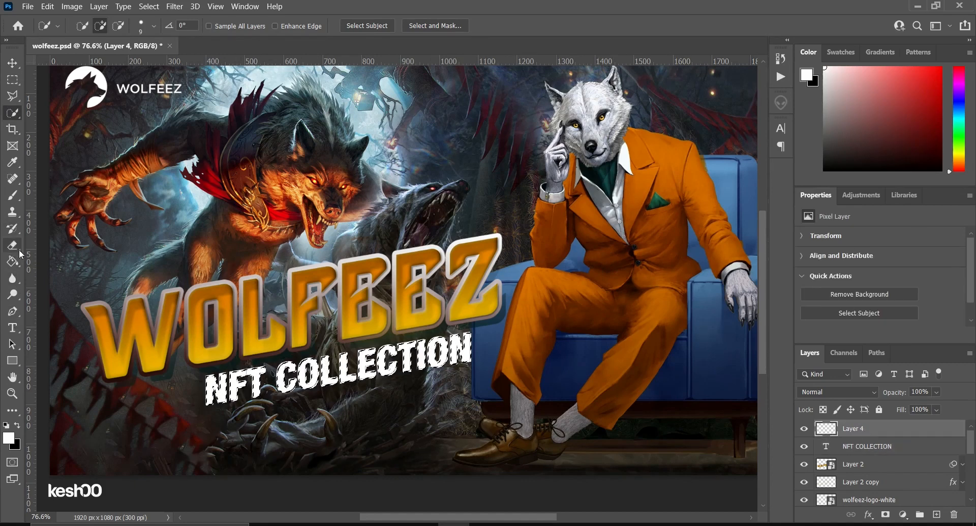
pyautogui.click(8, 439)
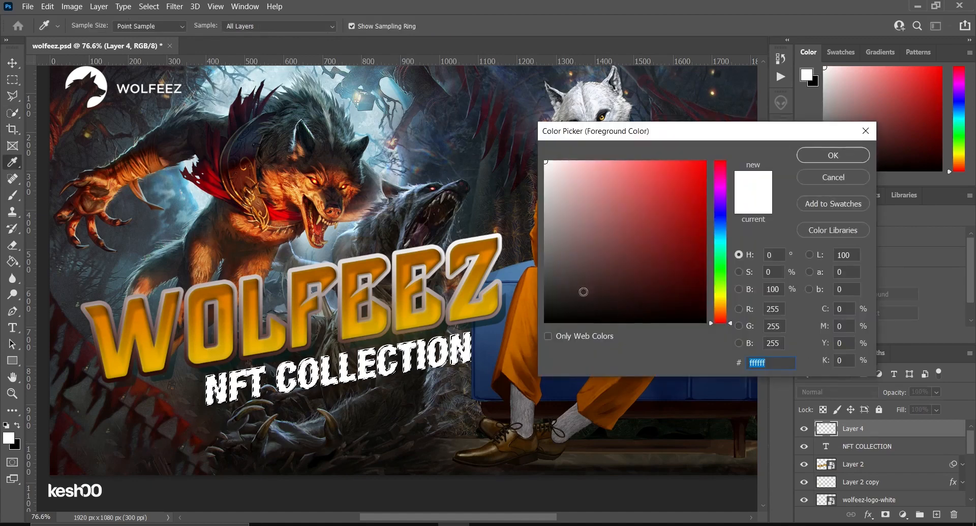
pyautogui.click(550, 256)
pyautogui.click(832, 155)
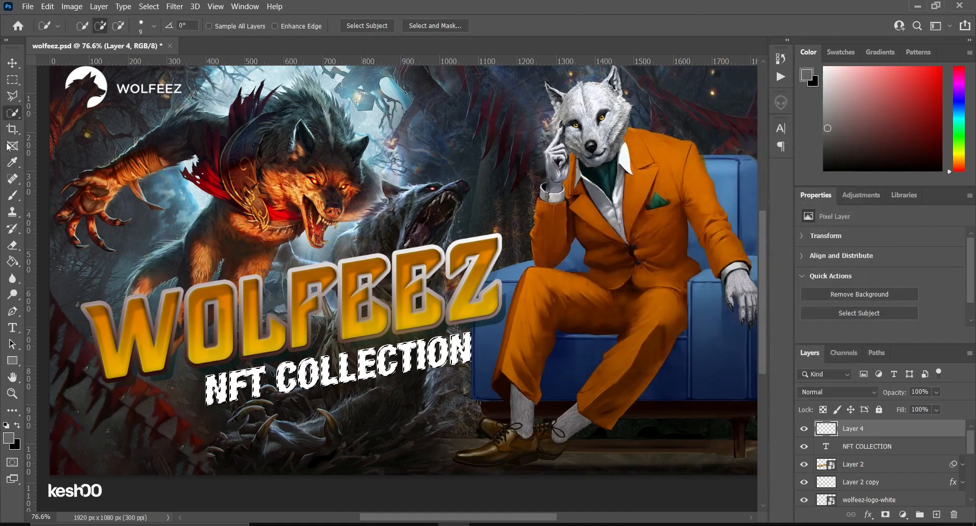
pyautogui.click(15, 202)
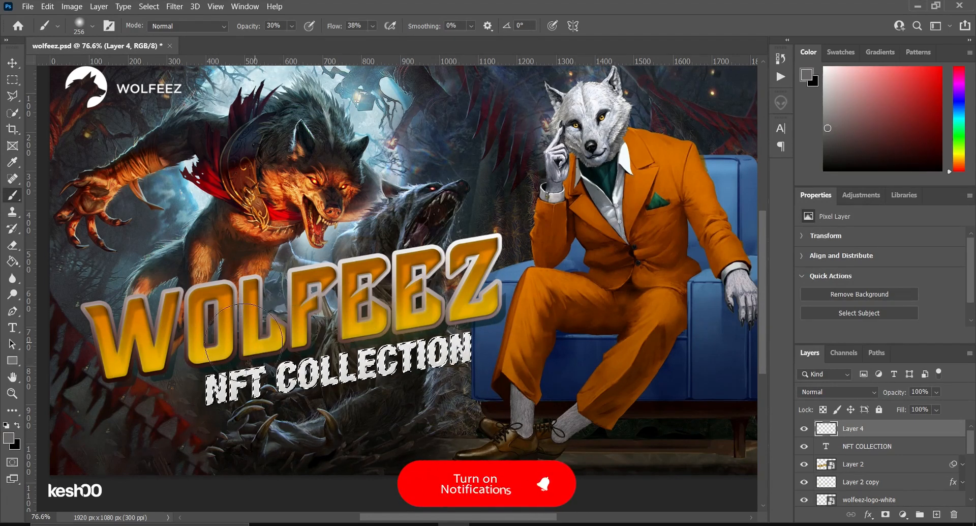
pyautogui.press('m')
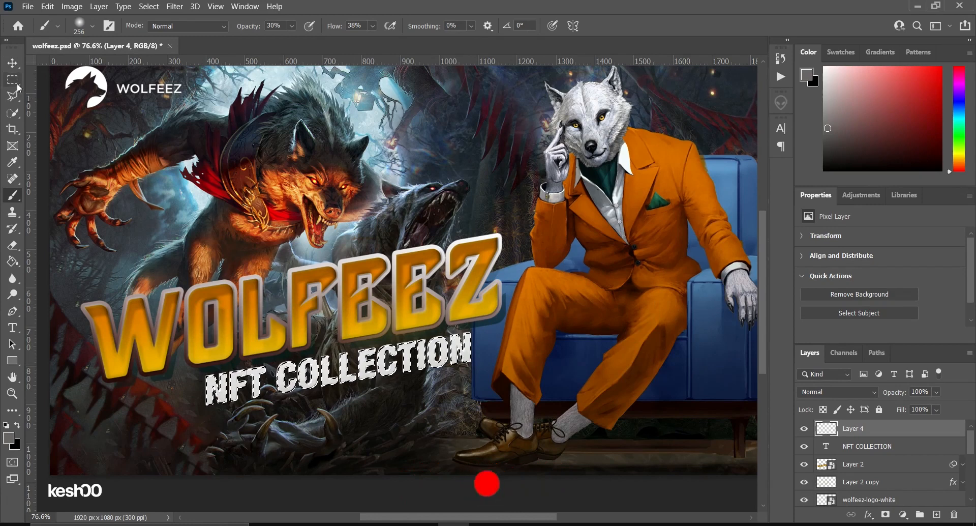
pyautogui.hotkey('ctrl', 'z')
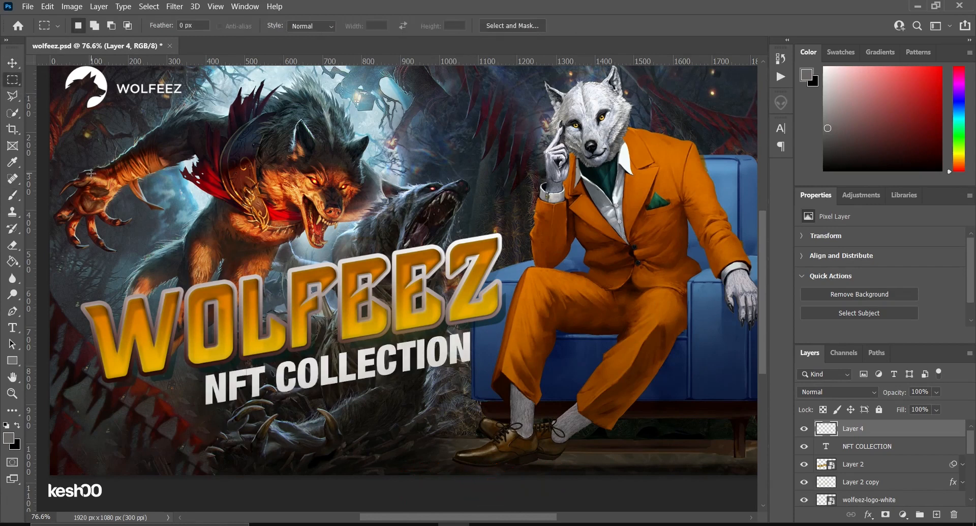
pyautogui.click(12, 63)
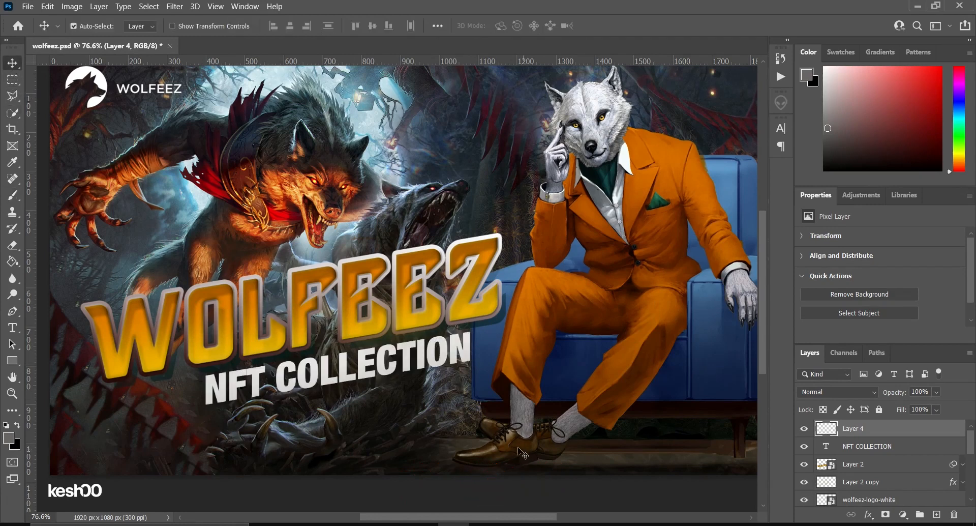
pyautogui.rightClick(881, 439)
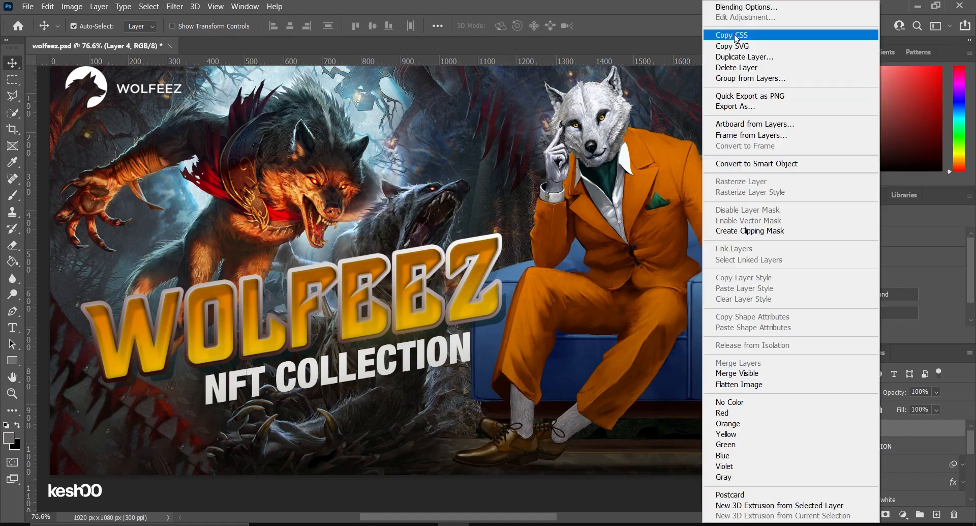
pyautogui.click(719, 11)
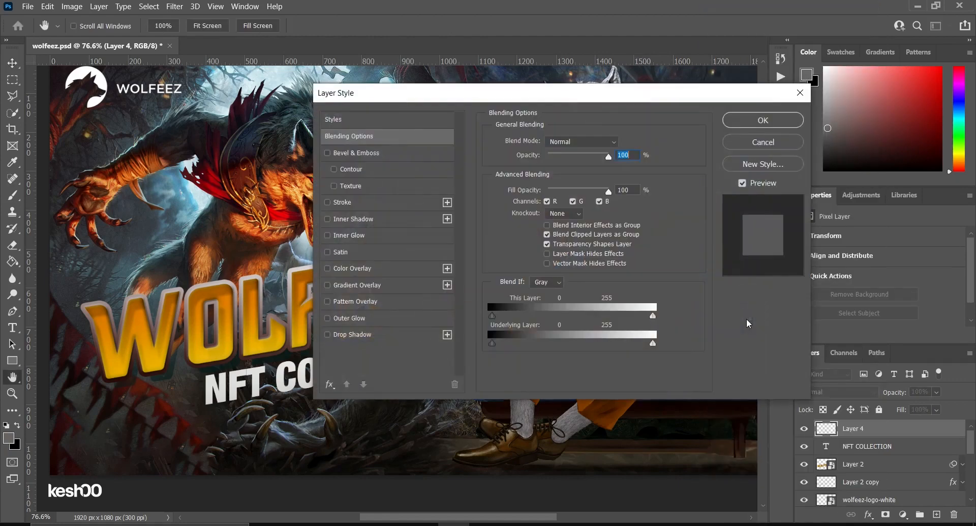
pyautogui.moveTo(446, 96); pyautogui.dragTo(594, 96)
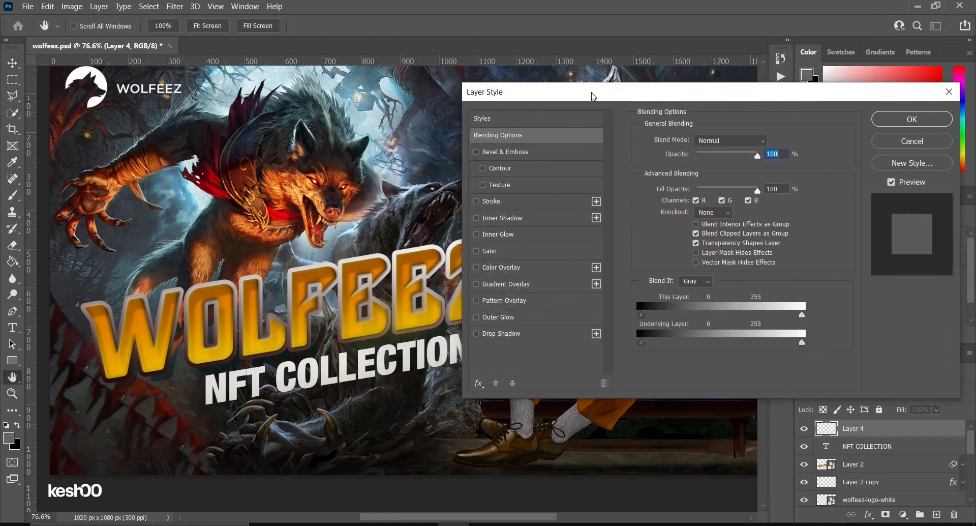
pyautogui.click(478, 200)
pyautogui.click(477, 201)
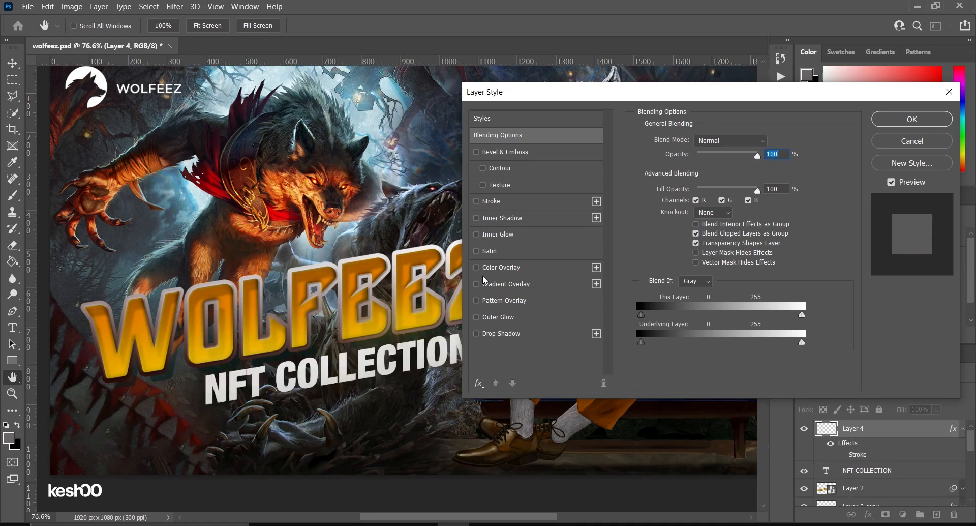
pyautogui.click(476, 234)
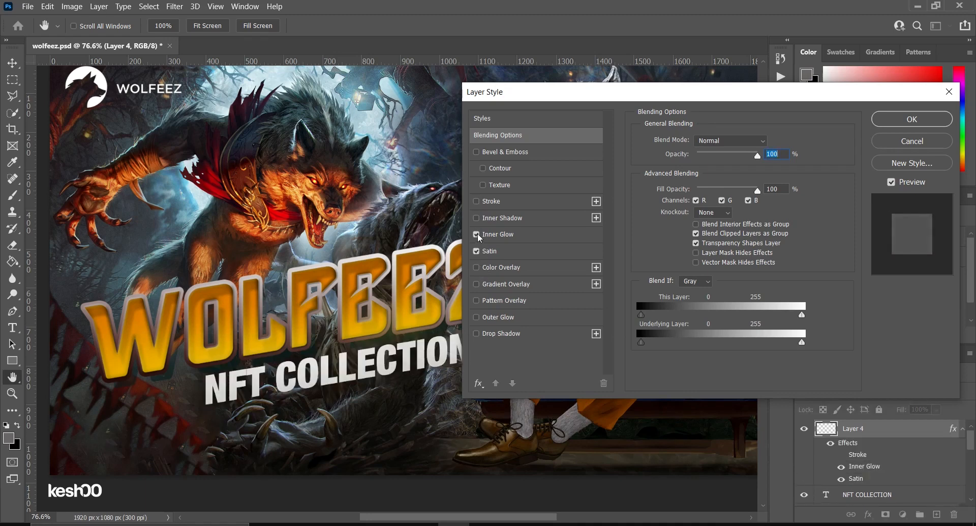
pyautogui.click(934, 135)
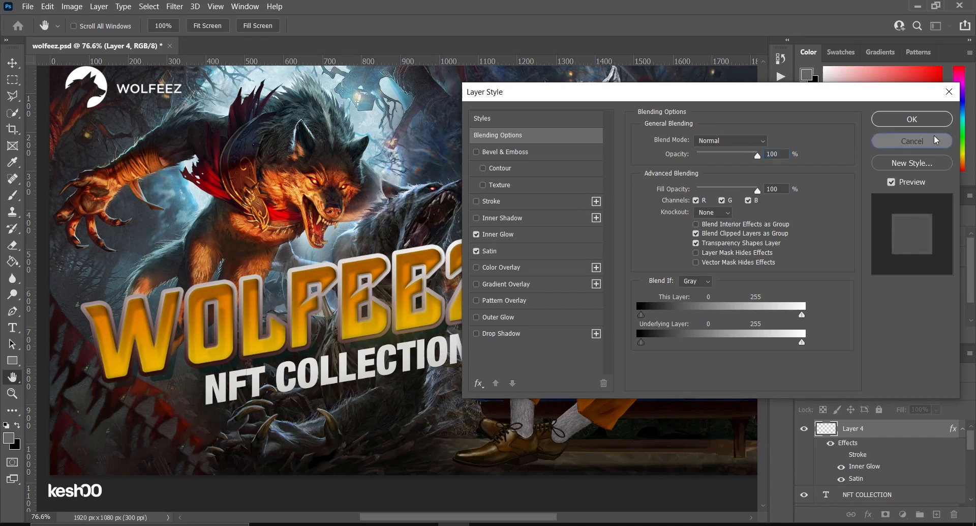
# Open the blending options of the NFT COLLECTION text layer and try out the Color Overlay and Satin effects.
pyautogui.click(884, 448)
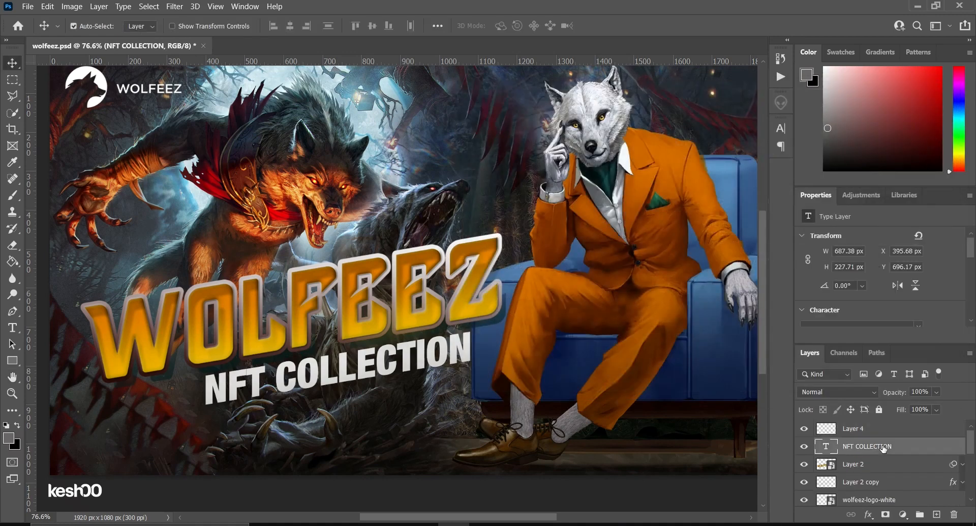
pyautogui.rightClick(884, 447)
pyautogui.click(798, 20)
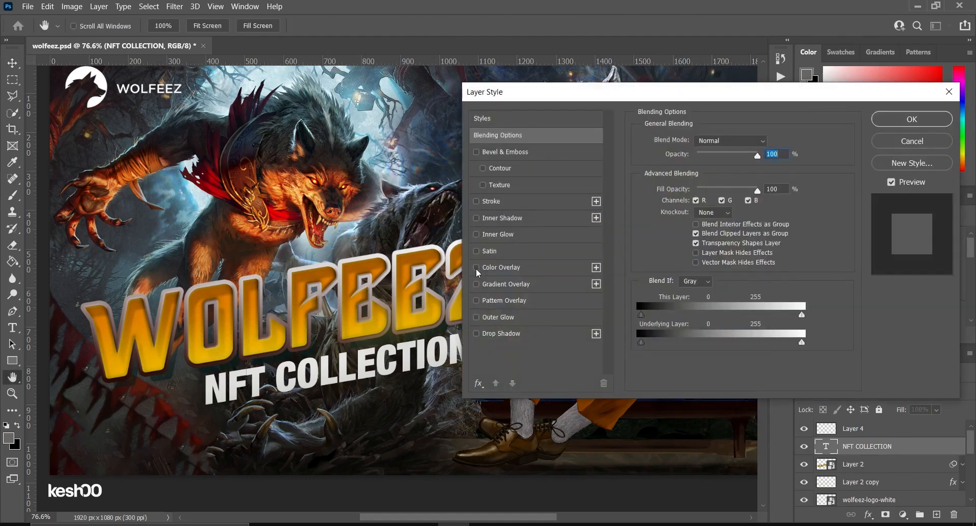
pyautogui.click(476, 267)
pyautogui.click(476, 267)
pyautogui.click(477, 251)
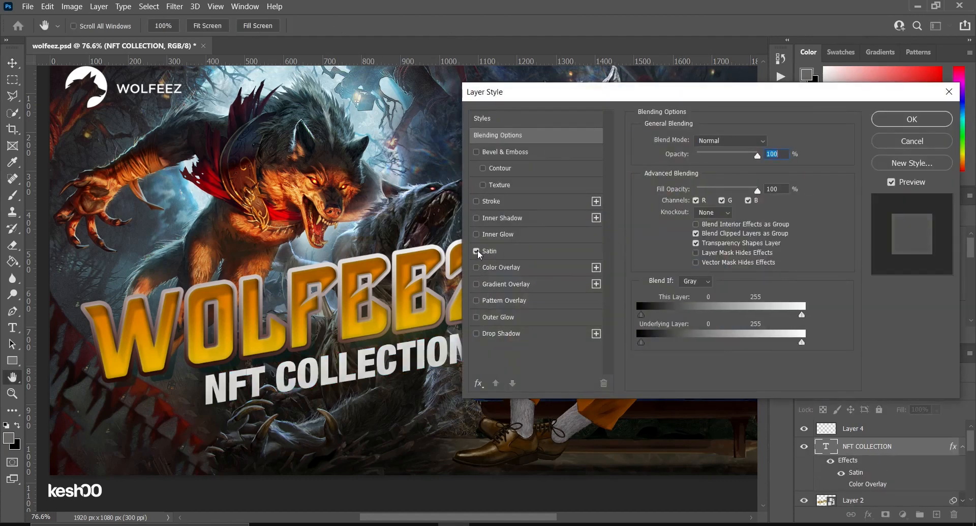
pyautogui.click(478, 250)
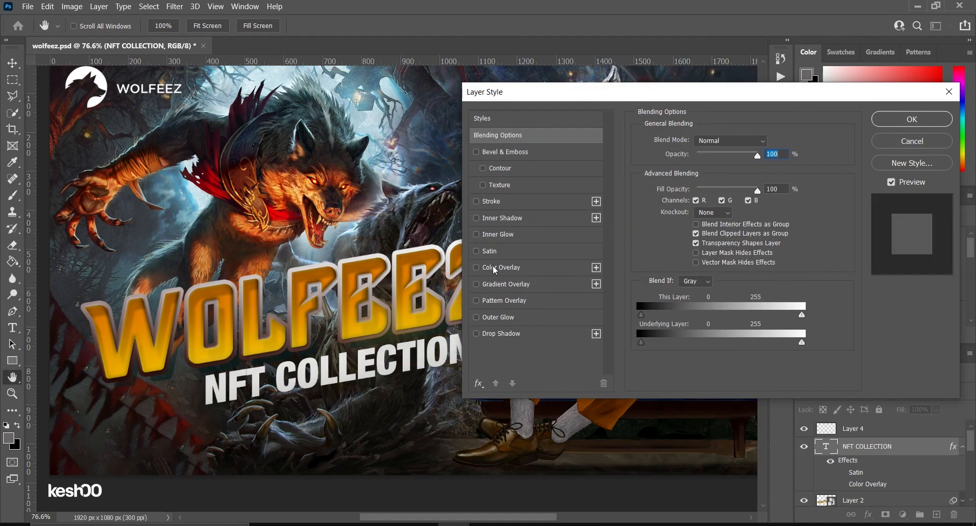
# Add a Color Overlay to the NFT COLLECTION text in light grey c7c2c1, sampled from the WOLFEEZ title's outline.
pyautogui.click(493, 267)
pyautogui.click(770, 141)
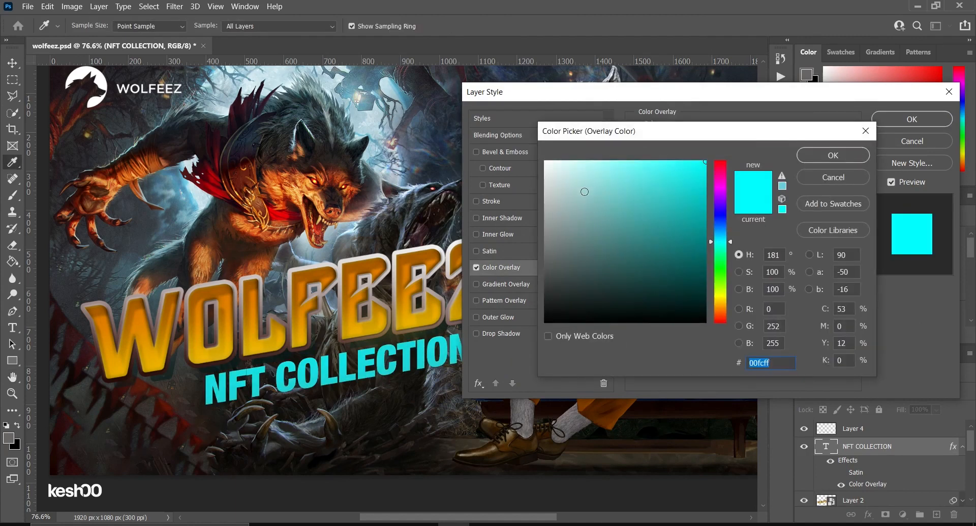
pyautogui.click(564, 167)
pyautogui.click(590, 169)
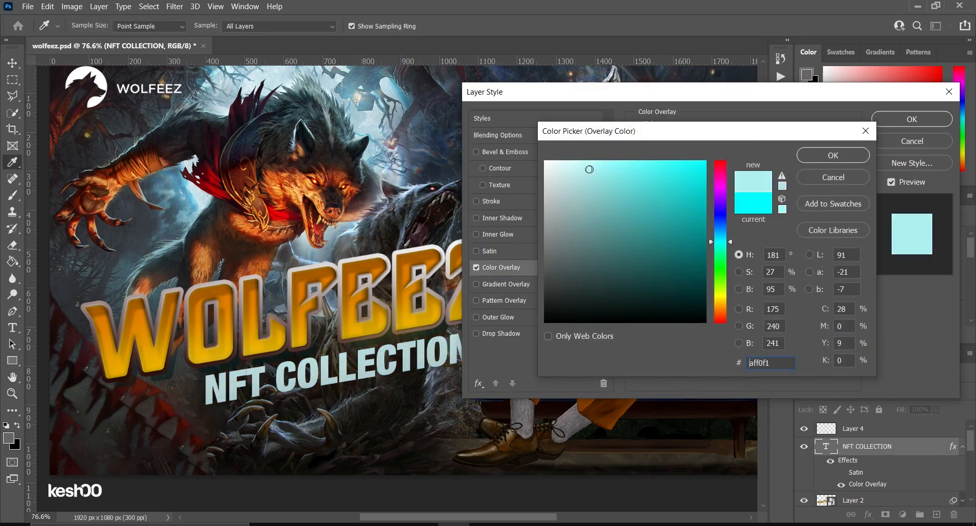
pyautogui.click(374, 253)
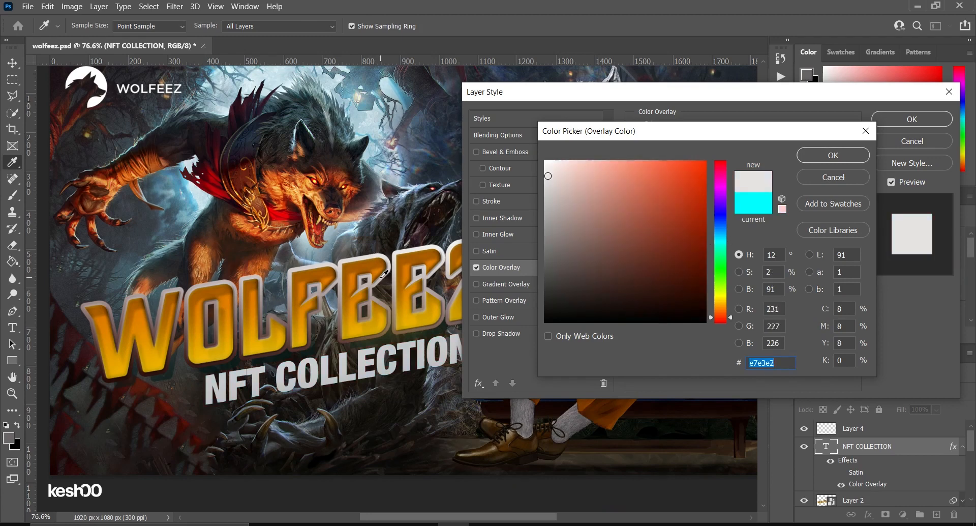
pyautogui.click(382, 277)
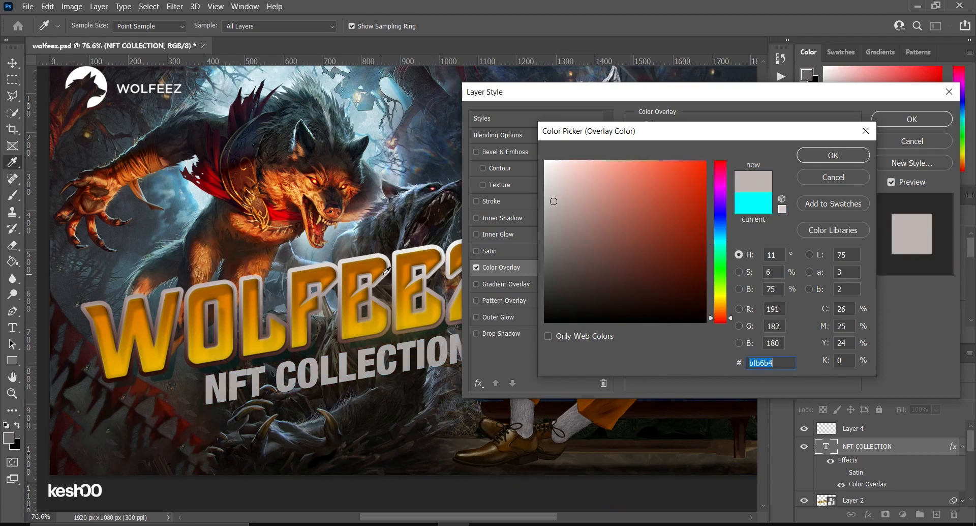
pyautogui.click(389, 254)
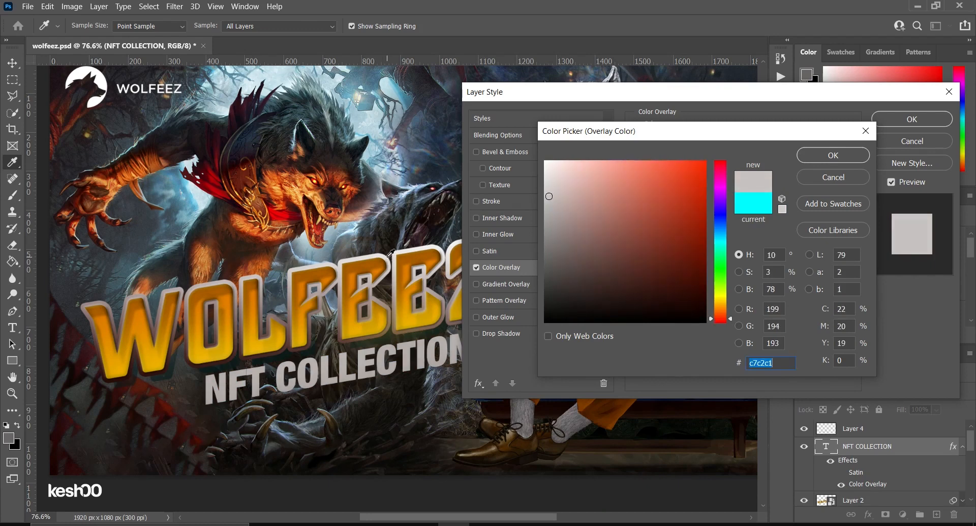
pyautogui.click(854, 156)
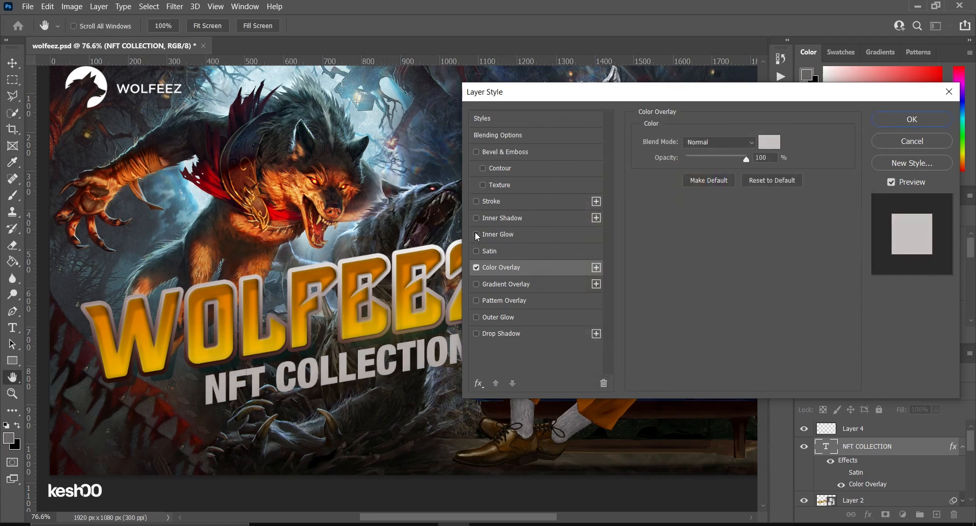
# Enable Inner Glow and Inner Shadow on the text, giving the shadow a grey colour, 29% opacity and 0 px size.
pyautogui.click(477, 235)
pyautogui.click(477, 218)
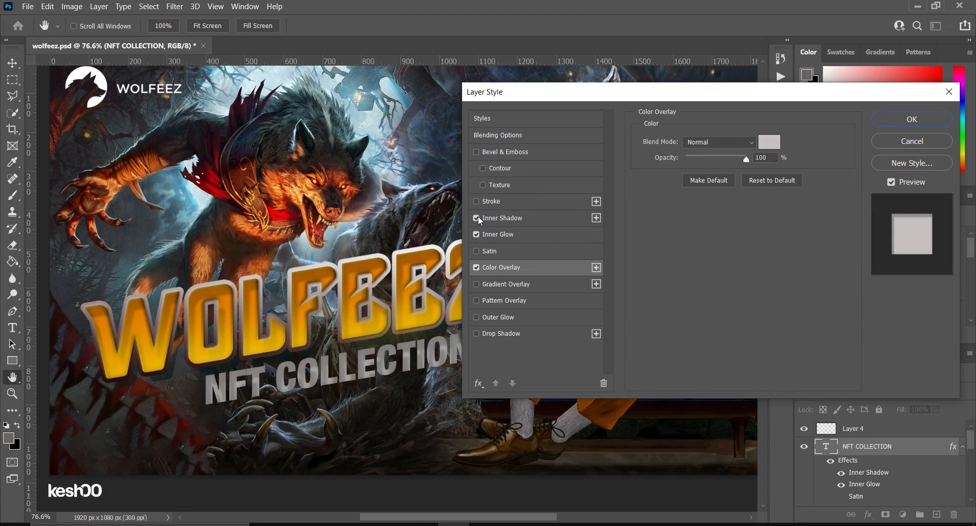
pyautogui.click(523, 220)
pyautogui.moveTo(706, 160)
pyautogui.mouseDown()
pyautogui.moveTo(715, 160)
pyautogui.moveTo(704, 161)
pyautogui.mouseUp()
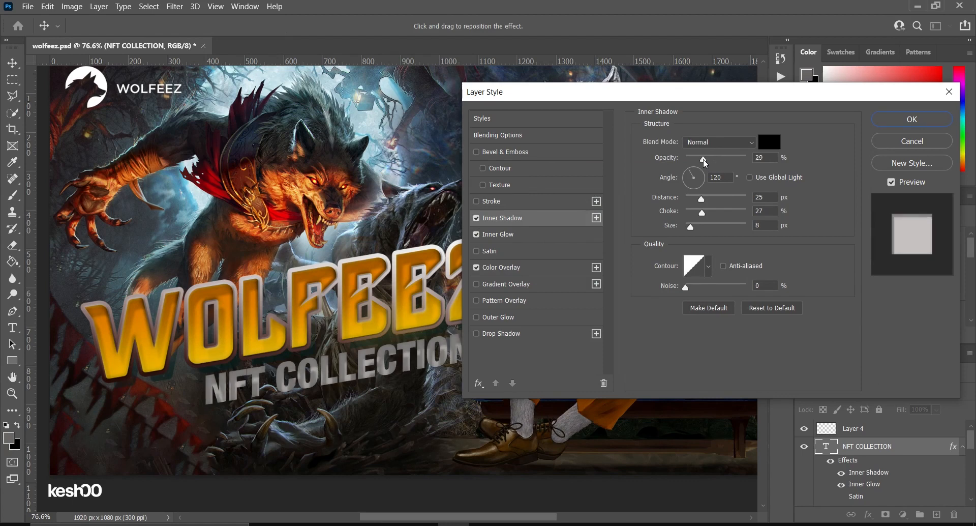
pyautogui.click(766, 142)
pyautogui.click(549, 214)
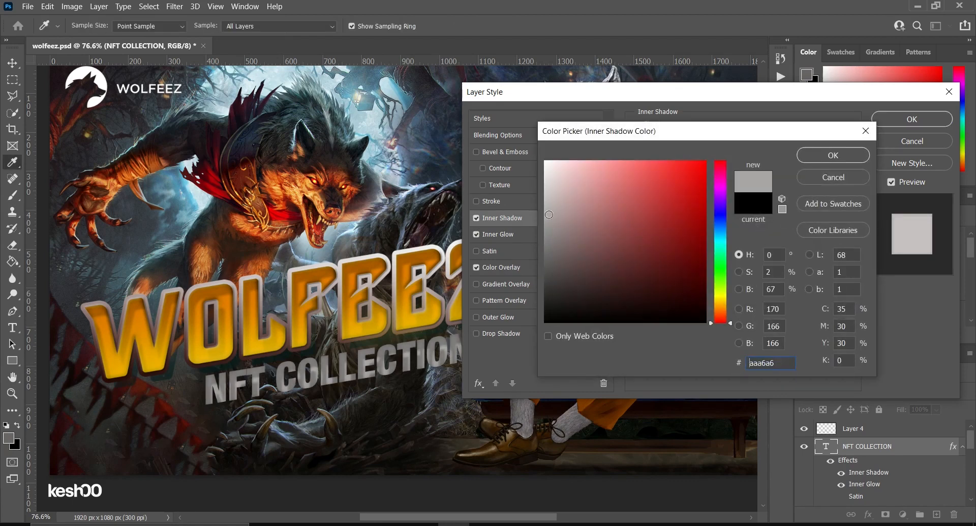
pyautogui.click(551, 255)
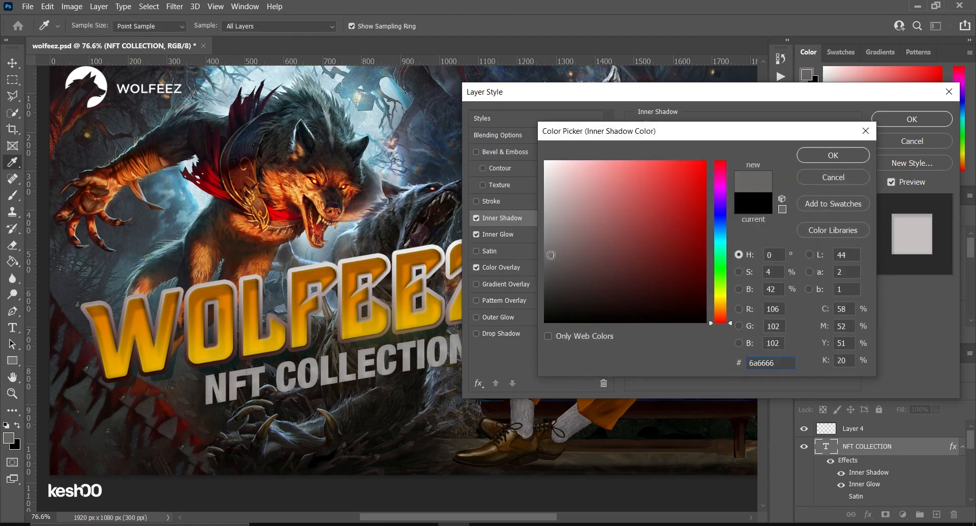
pyautogui.click(555, 230)
pyautogui.click(827, 156)
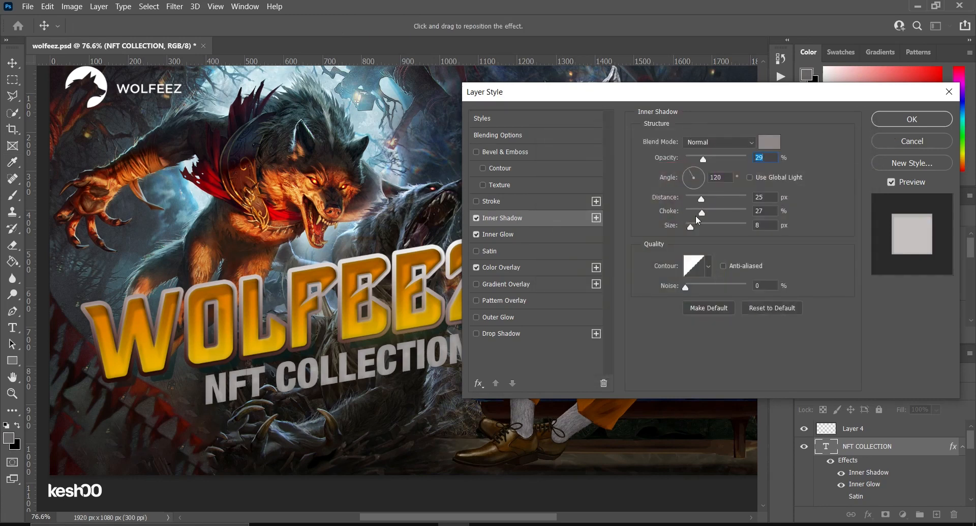
pyautogui.click(676, 226)
# Add Satin and Drop Shadow effects to the NFT COLLECTION text, leaving Stroke and Outer Glow off, and apply the layer style.
pyautogui.click(477, 200)
pyautogui.click(477, 201)
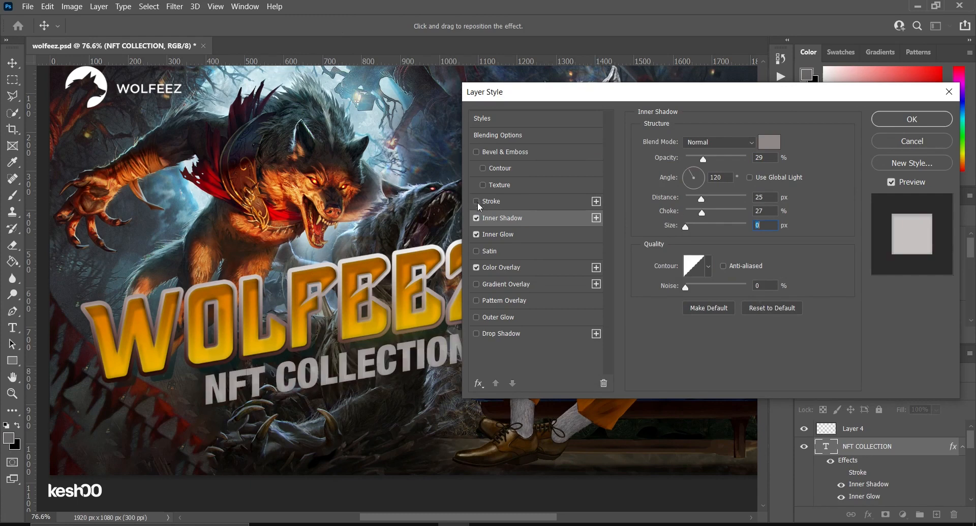
pyautogui.click(479, 252)
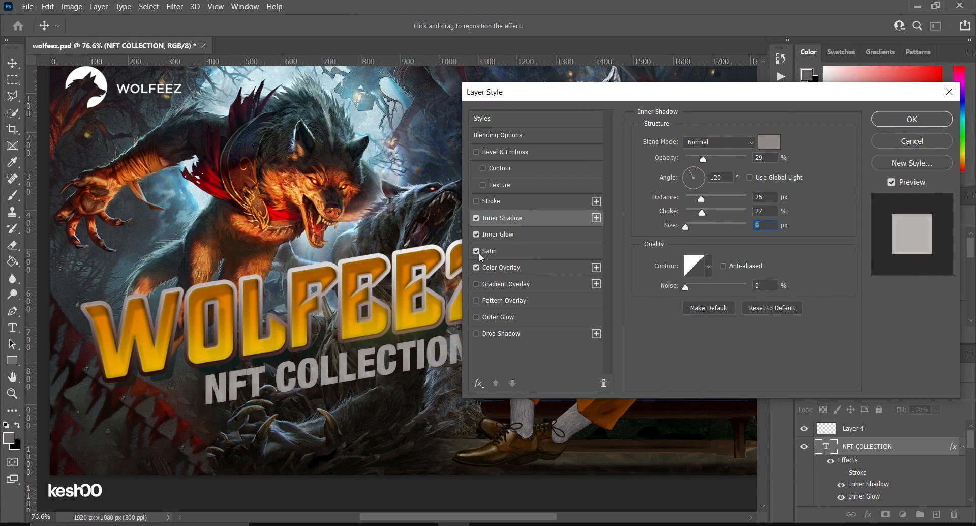
pyautogui.click(475, 333)
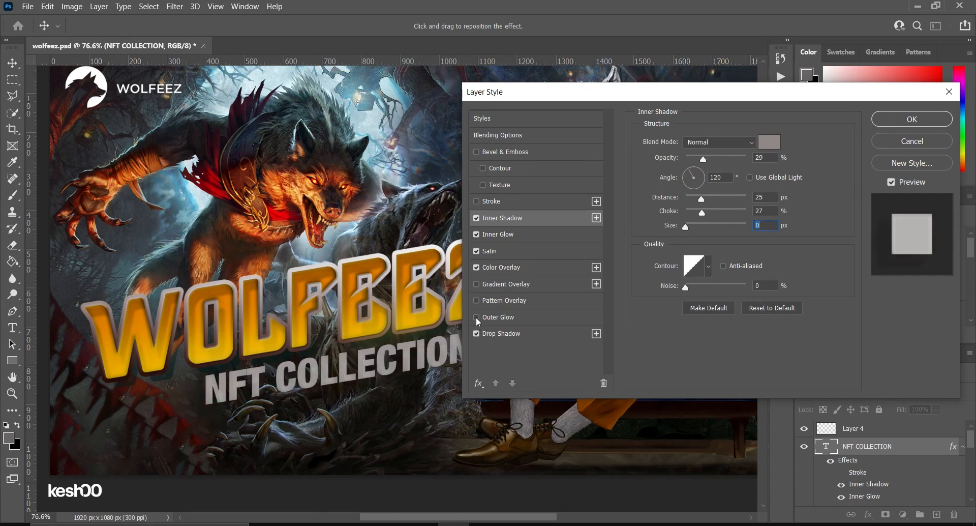
pyautogui.click(476, 316)
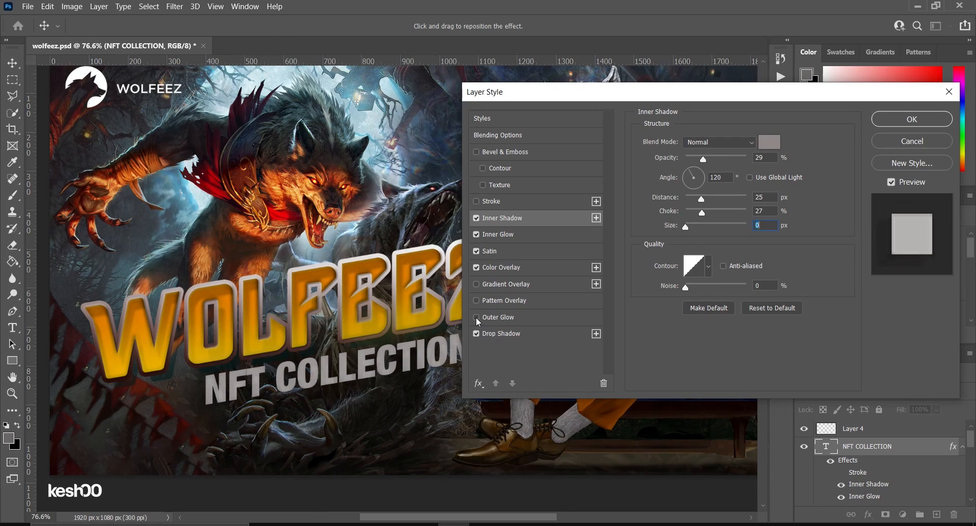
pyautogui.click(476, 316)
pyautogui.click(911, 119)
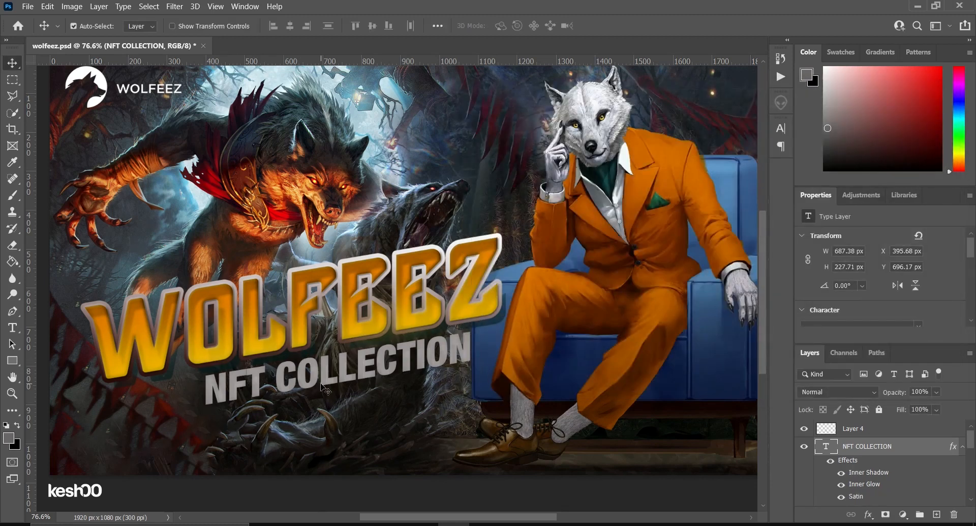
# Set up a white 150 px brush at 51% opacity for highlighting the NFT COLLECTION letters.
pyautogui.scroll(2, 326, 389)
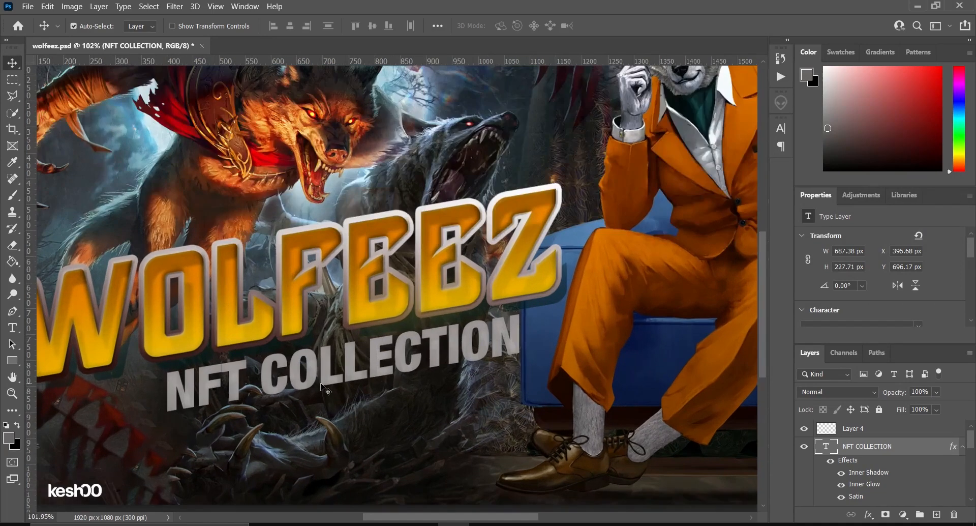
pyautogui.click(881, 441)
pyautogui.click(6, 425)
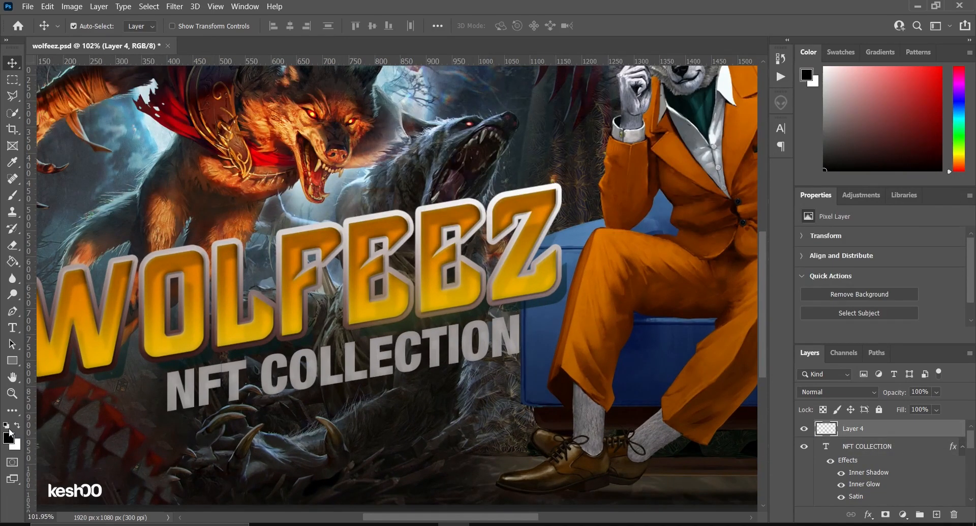
pyautogui.click(17, 427)
pyautogui.click(12, 195)
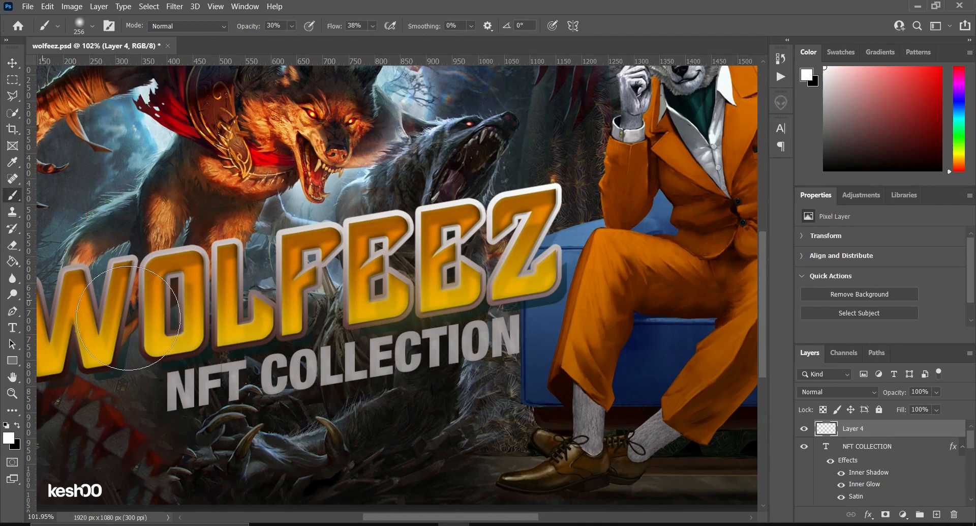
pyautogui.moveTo(213, 354); pyautogui.dragTo(168, 356)
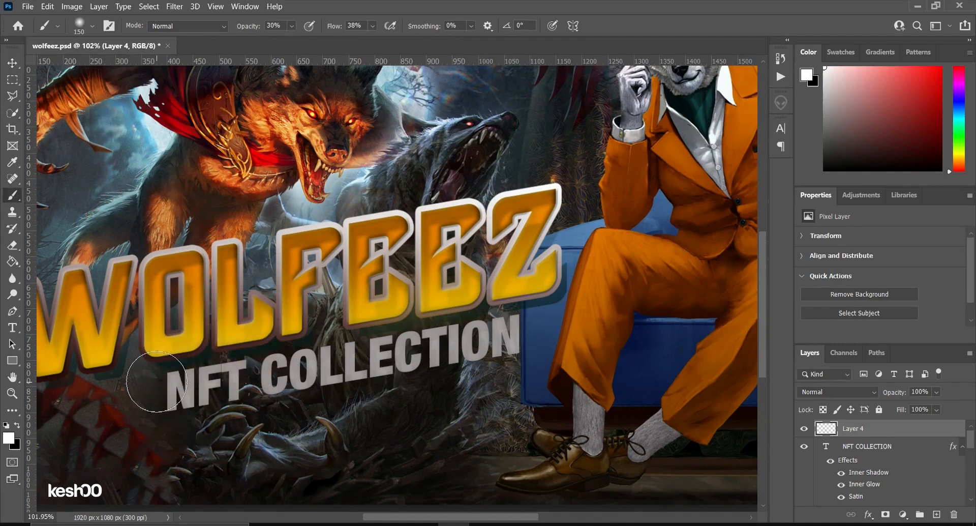
pyautogui.click(292, 26)
pyautogui.click(310, 40)
# Delete Layer 4 and select all the letters of the NFT COLLECTION text with the Quick Selection tool.
pyautogui.click(13, 113)
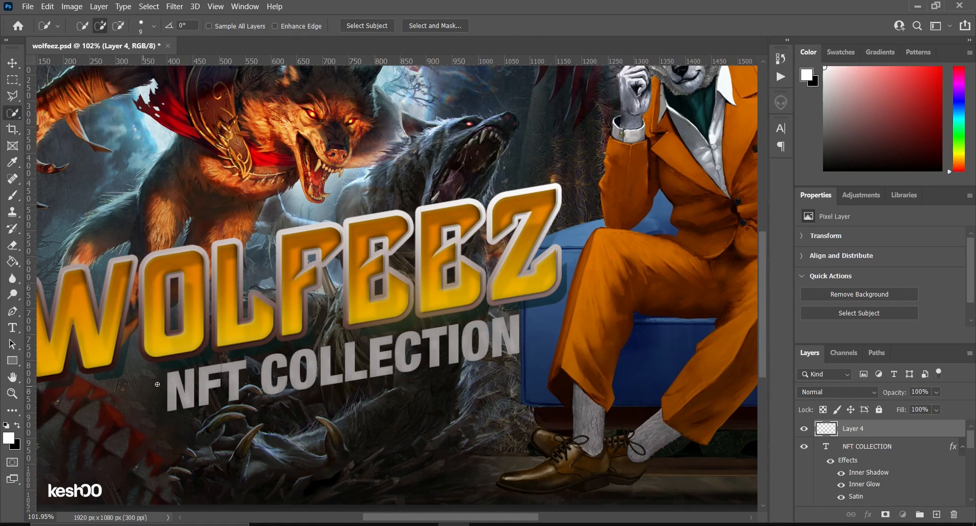
pyautogui.press('Delete')
pyautogui.moveTo(169, 386)
pyautogui.mouseDown()
pyautogui.moveTo(471, 365)
pyautogui.moveTo(538, 334)
pyautogui.mouseUp()
pyautogui.moveTo(415, 334); pyautogui.dragTo(152, 381)
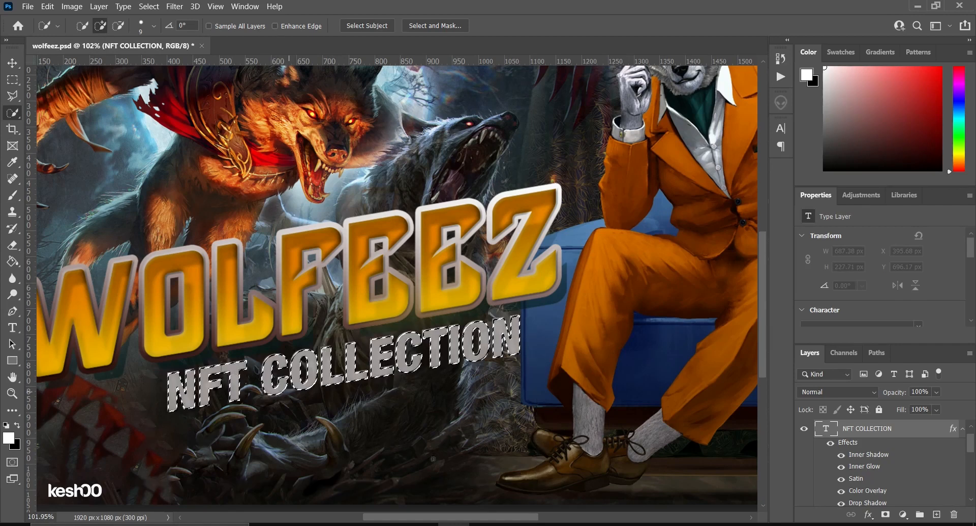
# Add a new layer above the NFT COLLECTION text and brush white highlights over the selected letters.
pyautogui.click(934, 515)
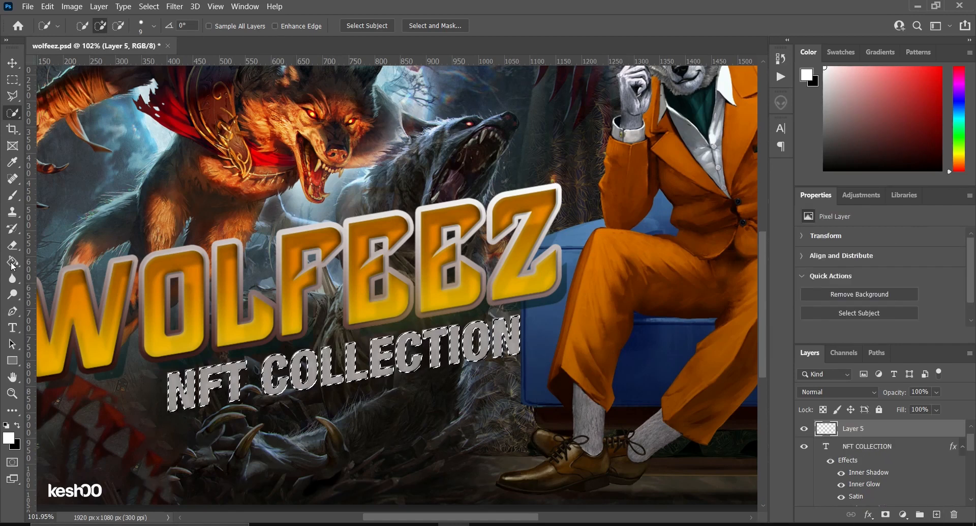
pyautogui.press('b')
pyautogui.moveTo(163, 376)
pyautogui.mouseDown()
pyautogui.moveTo(531, 299)
pyautogui.moveTo(168, 344)
pyautogui.moveTo(153, 360)
pyautogui.moveTo(545, 295)
pyautogui.moveTo(169, 329)
pyautogui.moveTo(86, 346)
pyautogui.moveTo(104, 359)
pyautogui.mouseUp()
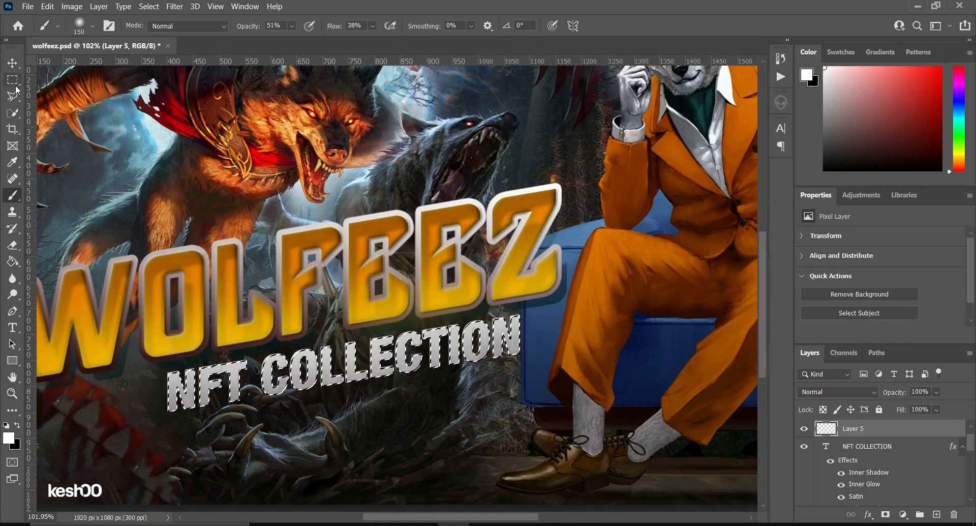
# Deselect the NFT COLLECTION letters and check the white highlights against the whole banner.
pyautogui.press('m')
pyautogui.hotkey('ctrl', 'd')
pyautogui.scroll(-3, 247, 222)
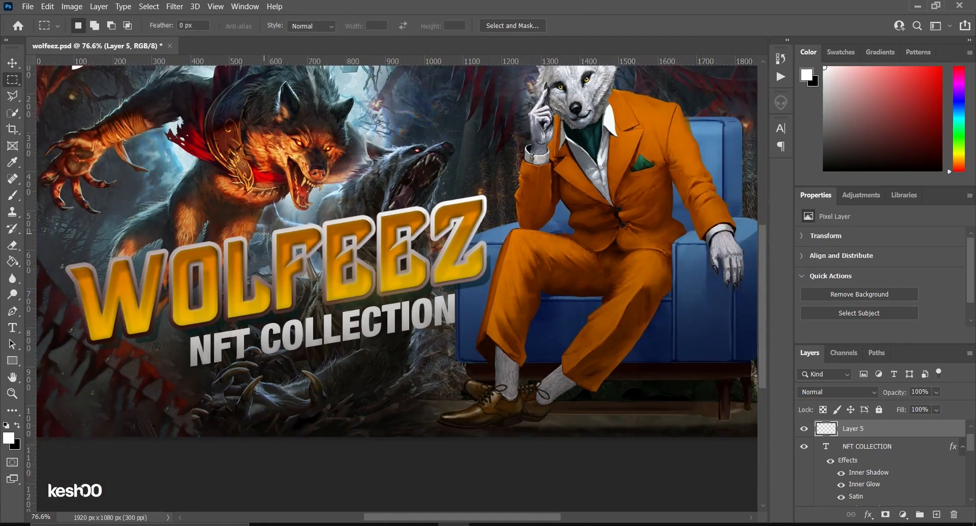
pyautogui.scroll(-1, 265, 235)
pyautogui.scroll(1, 265, 235)
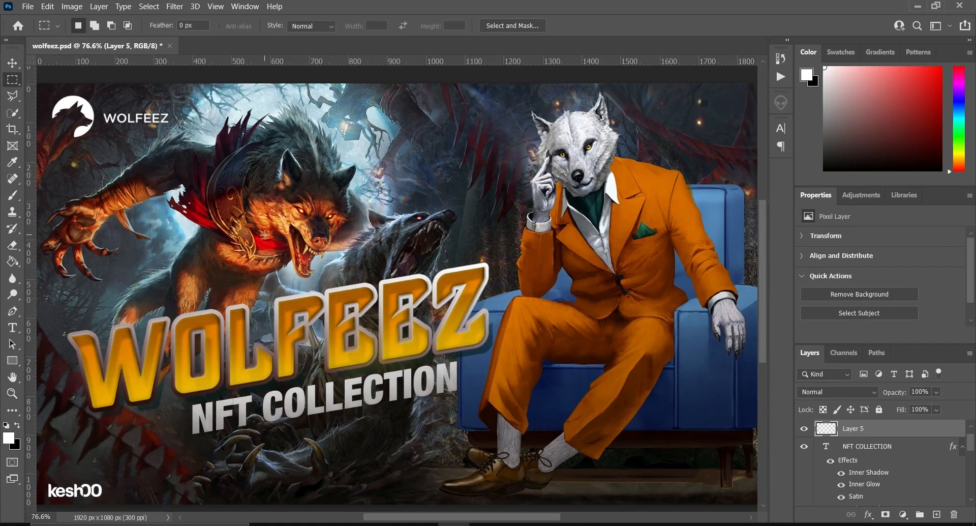
pyautogui.click(13, 63)
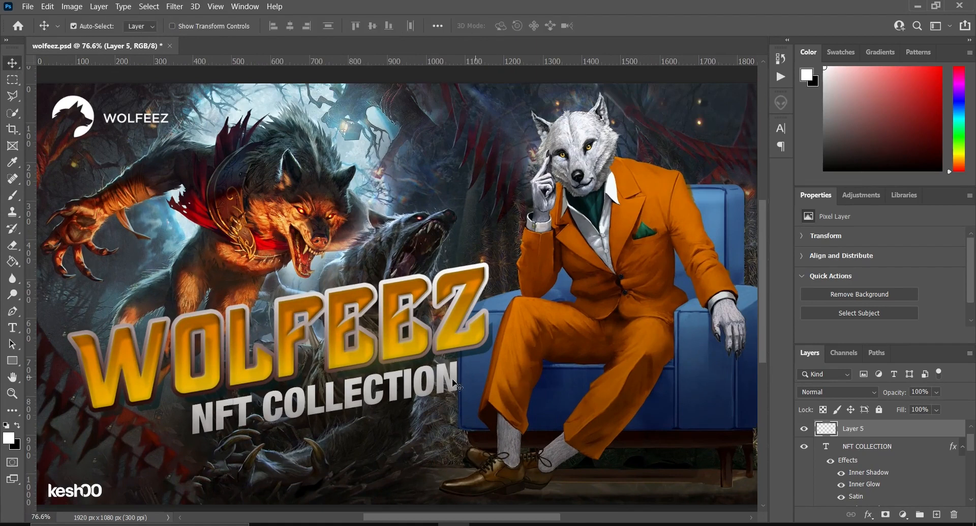
pyautogui.scroll(4, 263, 411)
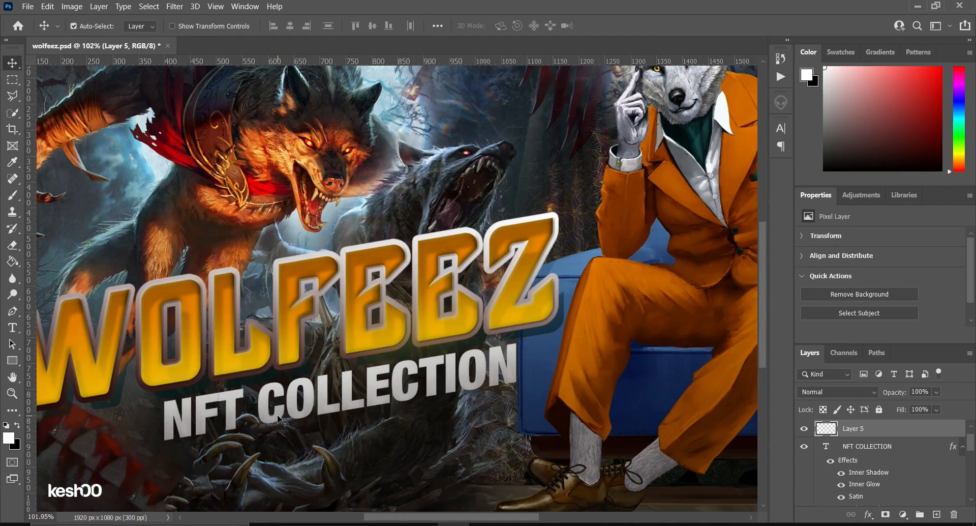
# Draw a slanted four-sided Polygonal Lasso selection covering the lower half of the NFT COLLECTION letters.
pyautogui.click(14, 98)
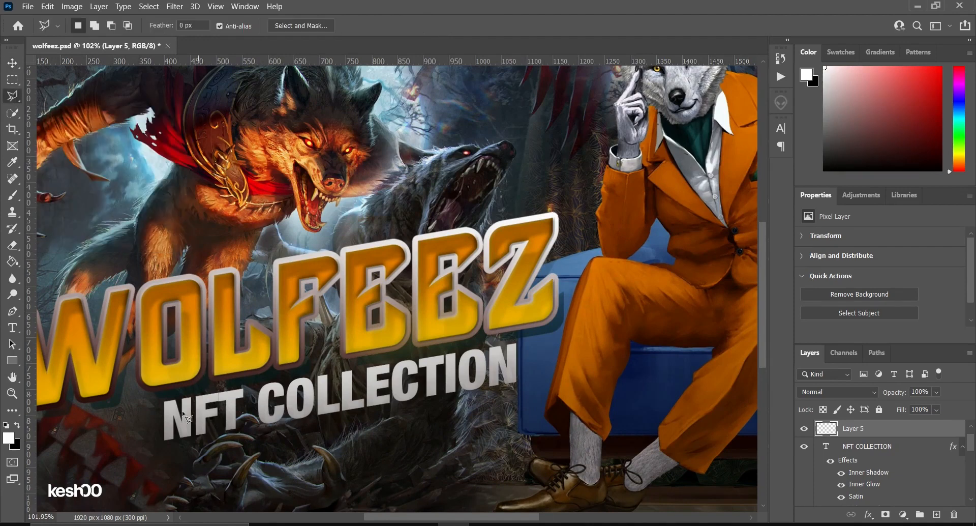
pyautogui.click(155, 424)
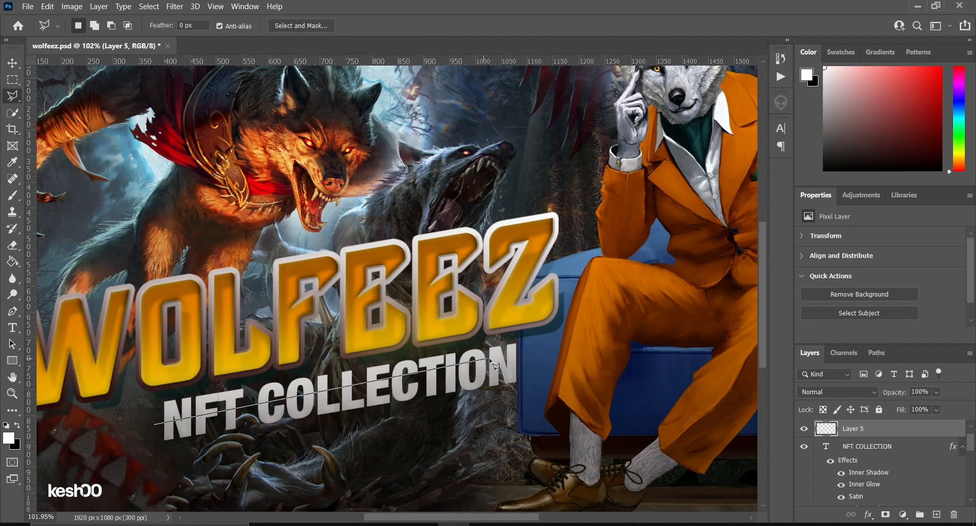
pyautogui.click(553, 355)
pyautogui.click(535, 435)
pyautogui.click(141, 479)
pyautogui.click(160, 430)
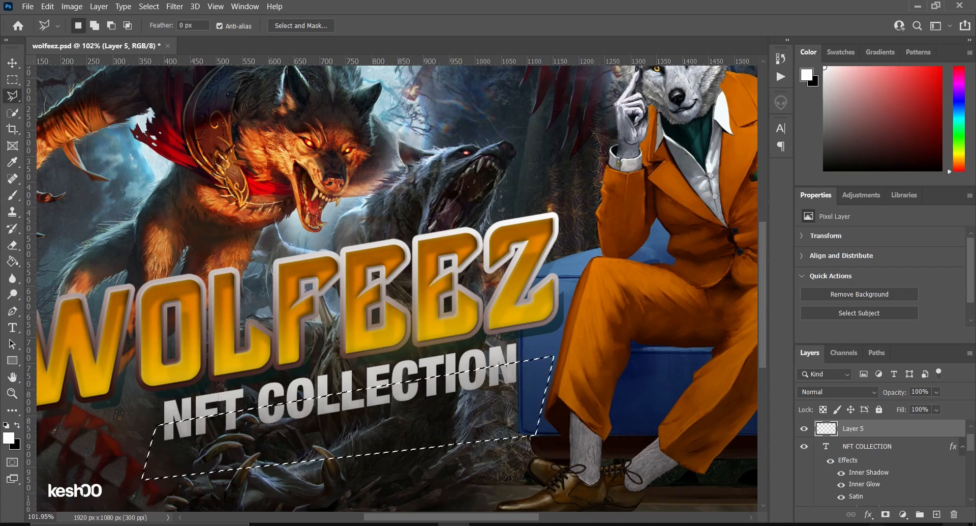
# Add a new layer above Layer 5 and set the brush's foreground color to grey 867f7f.
pyautogui.click(937, 514)
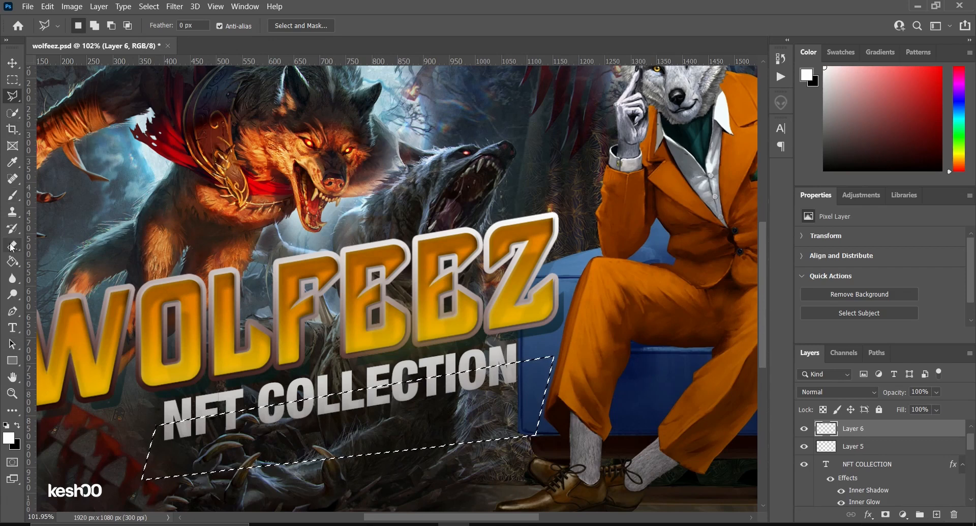
pyautogui.click(13, 195)
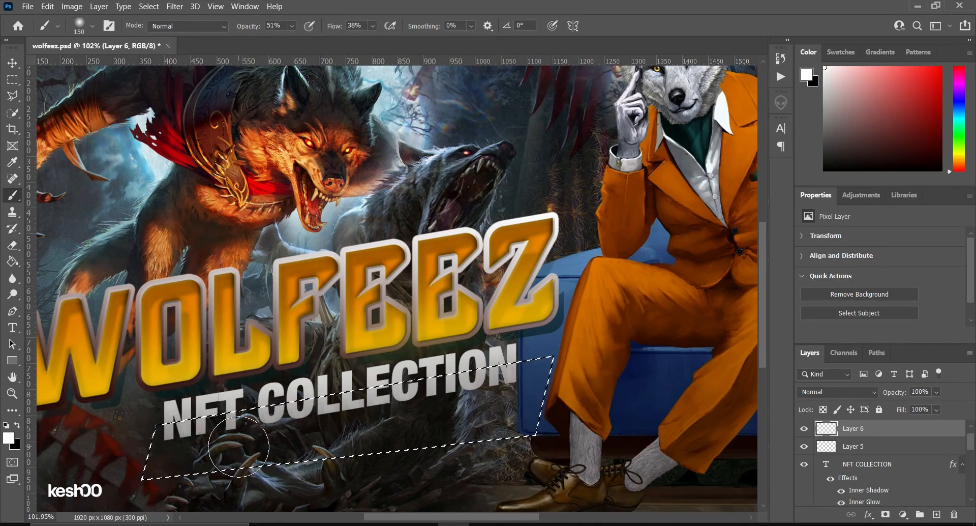
pyautogui.click(10, 437)
pyautogui.click(553, 237)
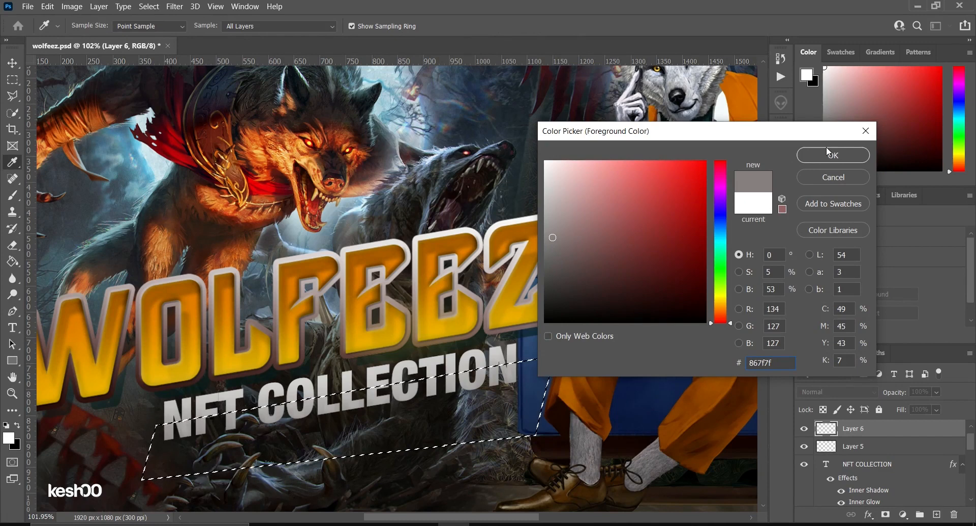
pyautogui.press('Return')
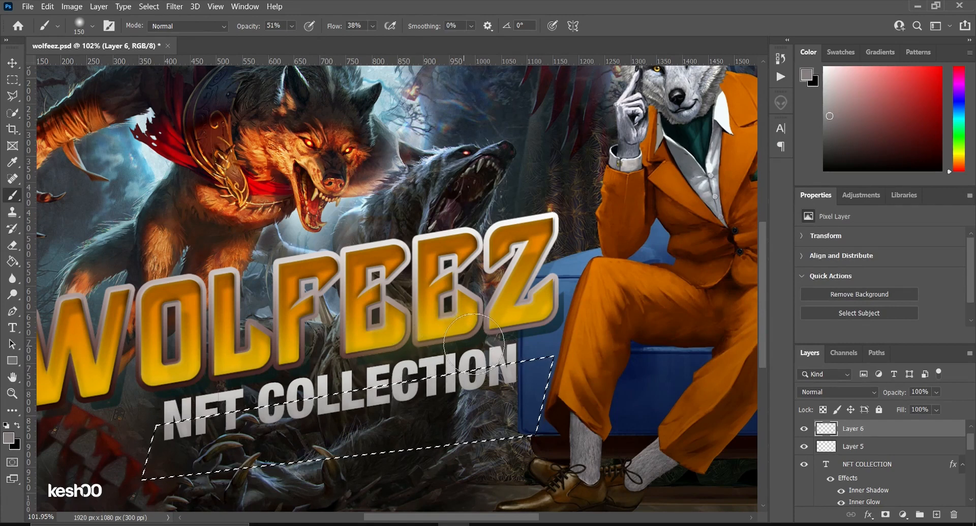
# Try to clip Layer 6 to the highlight layer beneath it.
pyautogui.click(13, 79)
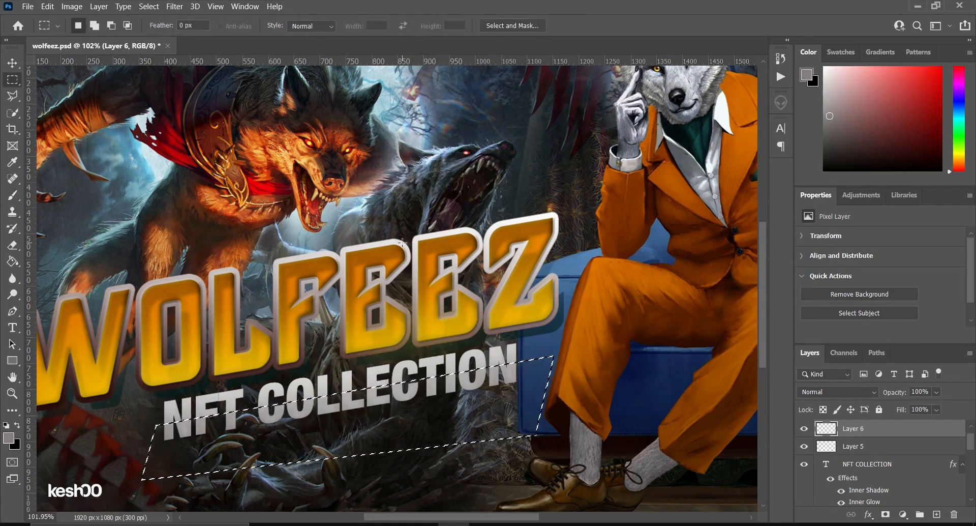
pyautogui.rightClick(881, 439)
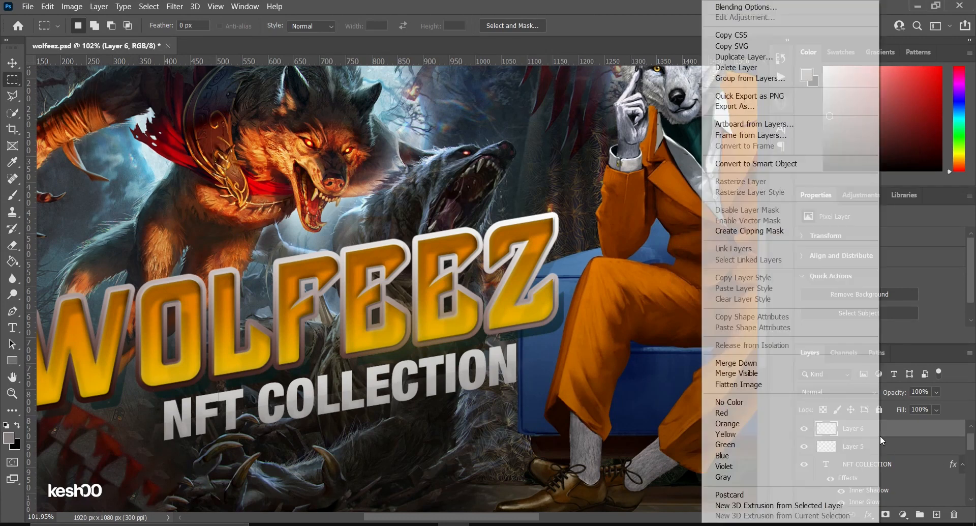
pyautogui.click(742, 231)
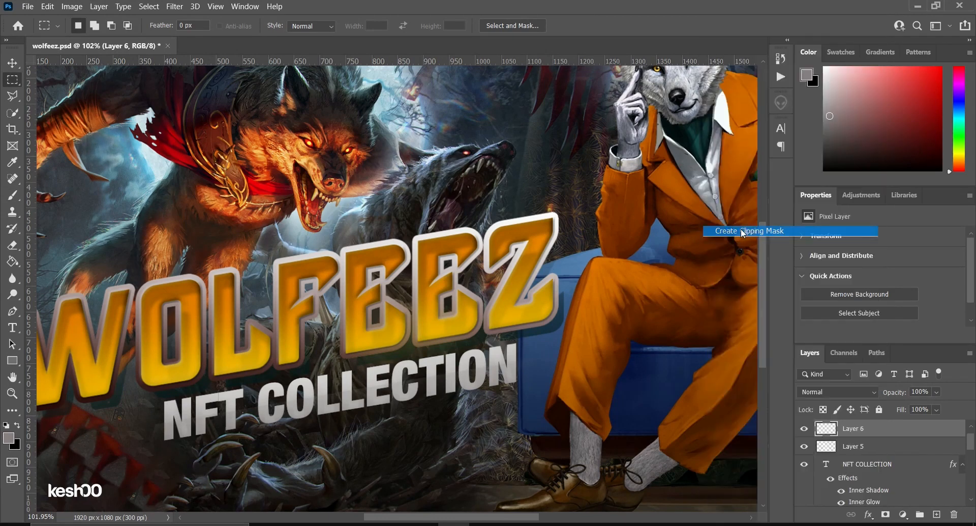
pyautogui.scroll(1, 216, 454)
pyautogui.hotkey('ctrl', 'alt', 'g')
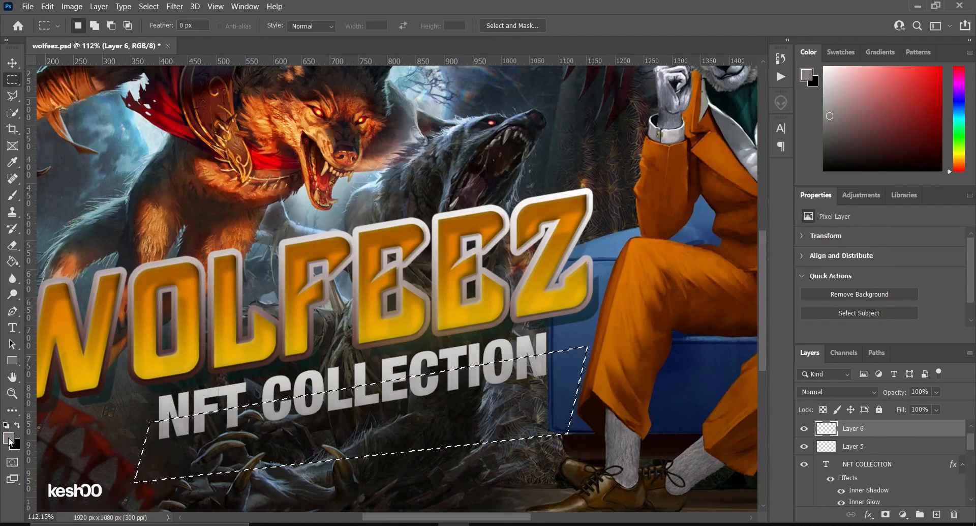
# Brush a darker grey at 100% opacity inside the selection over the lower half of the NFT COLLECTION letters.
pyautogui.click(12, 195)
pyautogui.click(291, 26)
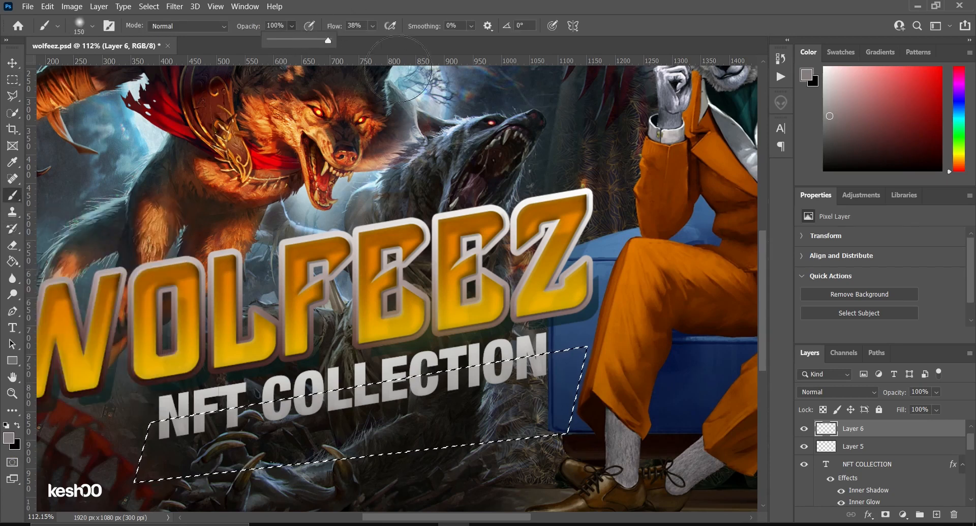
pyautogui.click(169, 389)
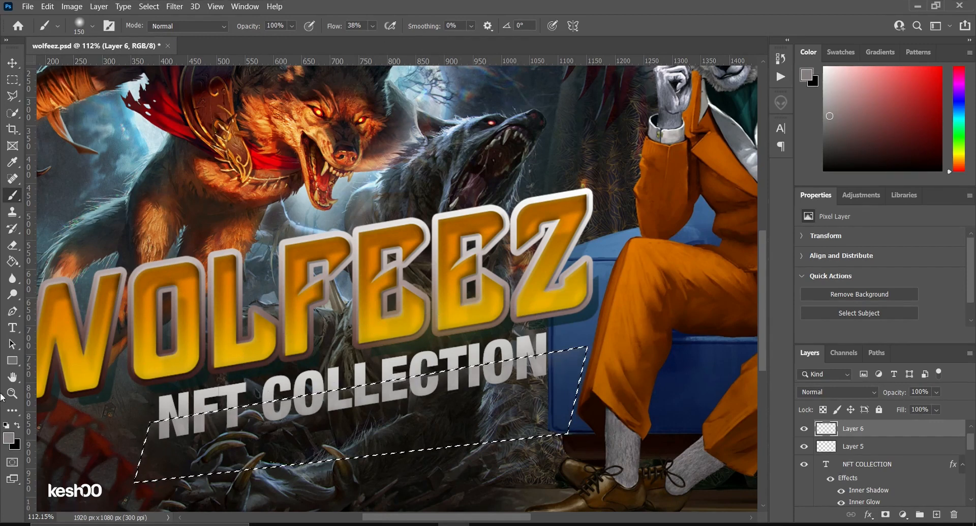
pyautogui.click(9, 439)
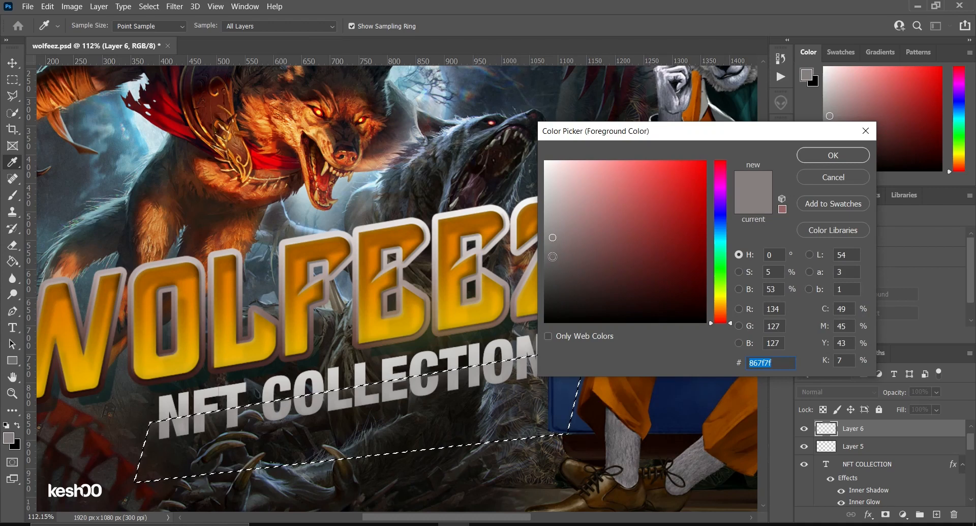
pyautogui.click(833, 155)
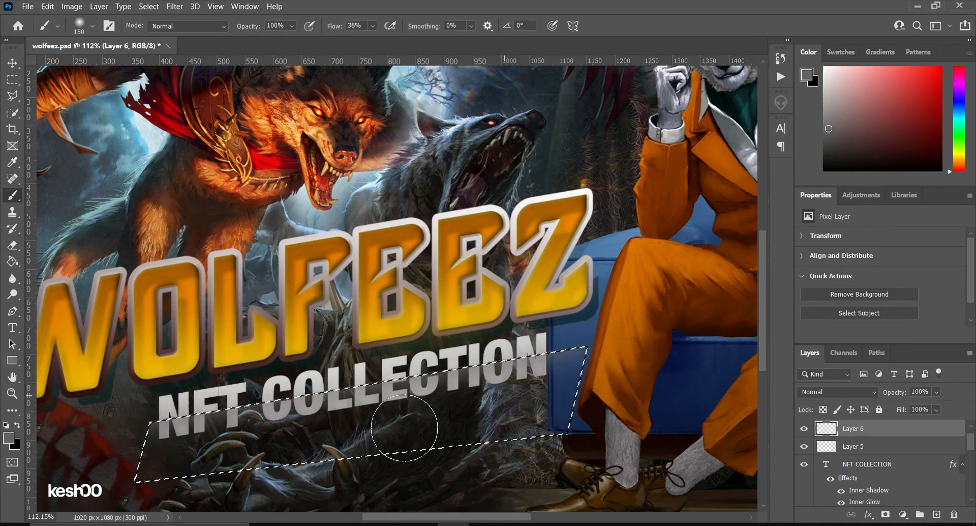
# Clear the selection and clip the grey shading on Layer 6 to Layer 5.
pyautogui.click(19, 78)
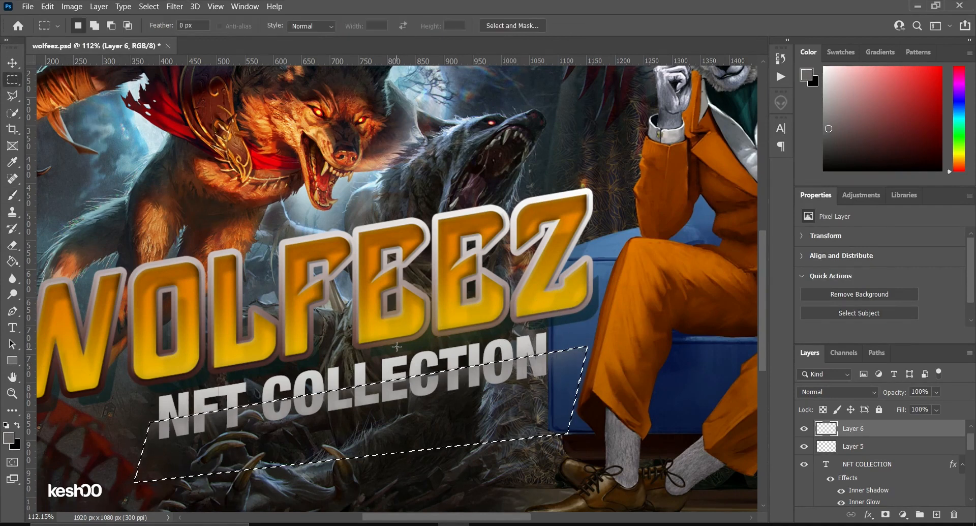
pyautogui.click(430, 340)
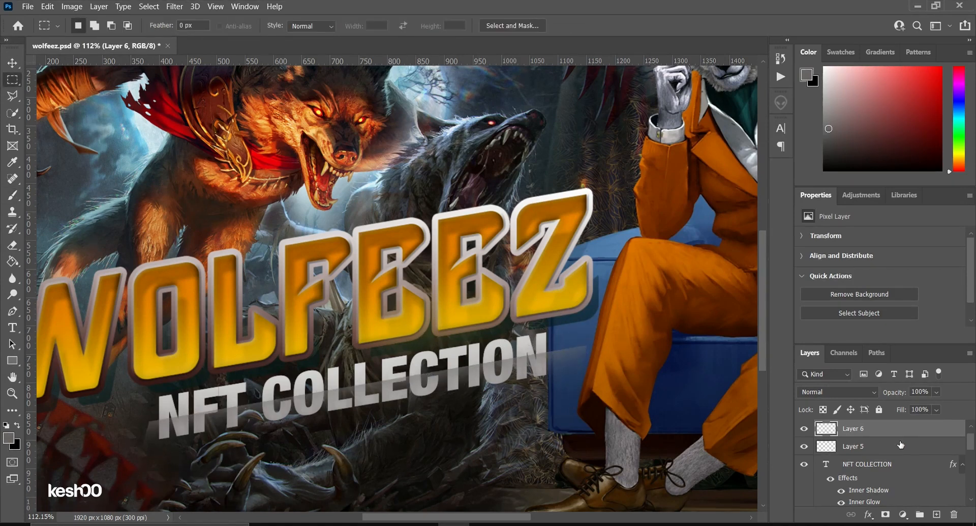
pyautogui.keyDown('alt'); pyautogui.click(957, 436); pyautogui.keyUp('alt')
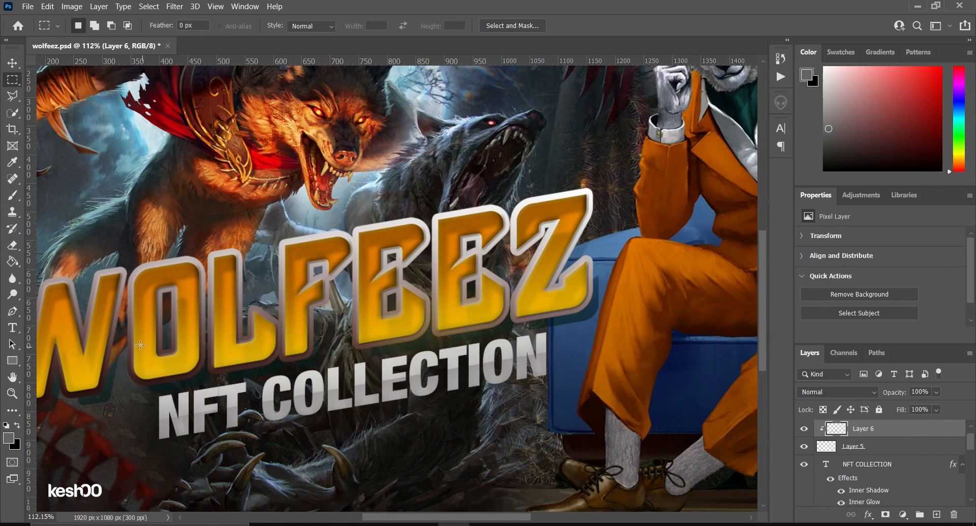
# Select the NFT COLLECTION text layer and collapse its effects list.
pyautogui.click(12, 64)
pyautogui.scroll(-3, 421, 205)
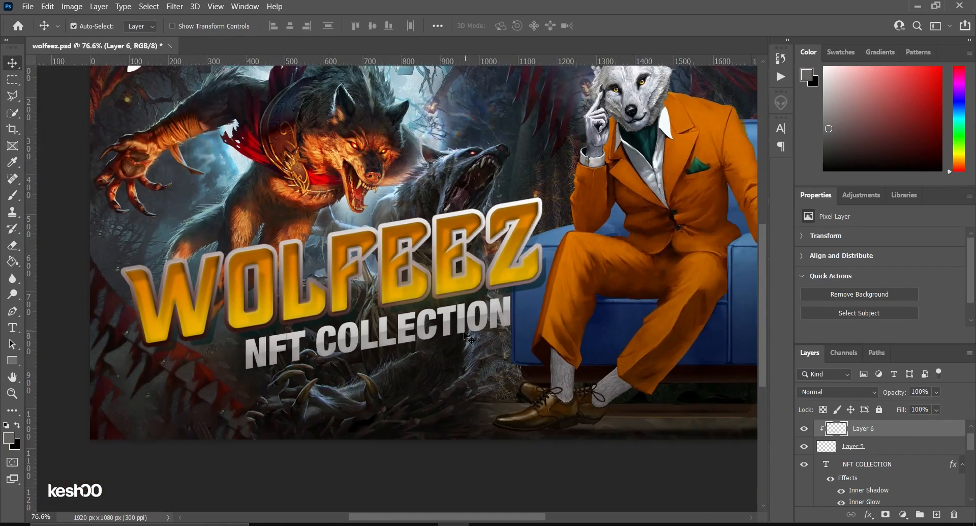
pyautogui.click(450, 367)
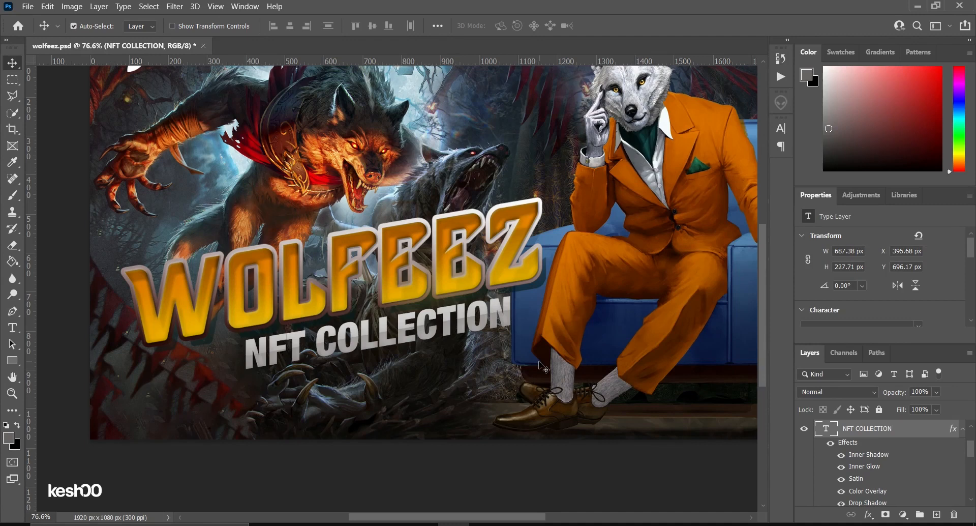
pyautogui.scroll(2, 475, 340)
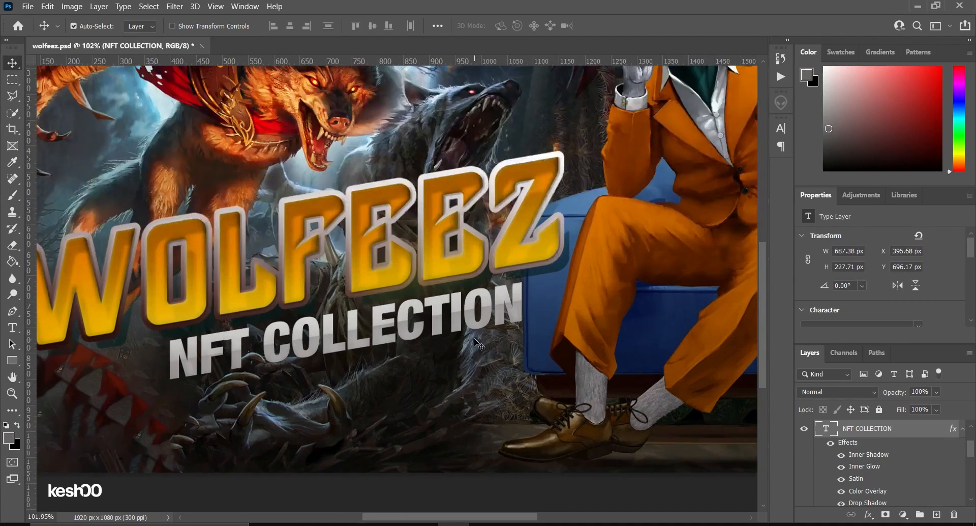
pyautogui.click(964, 429)
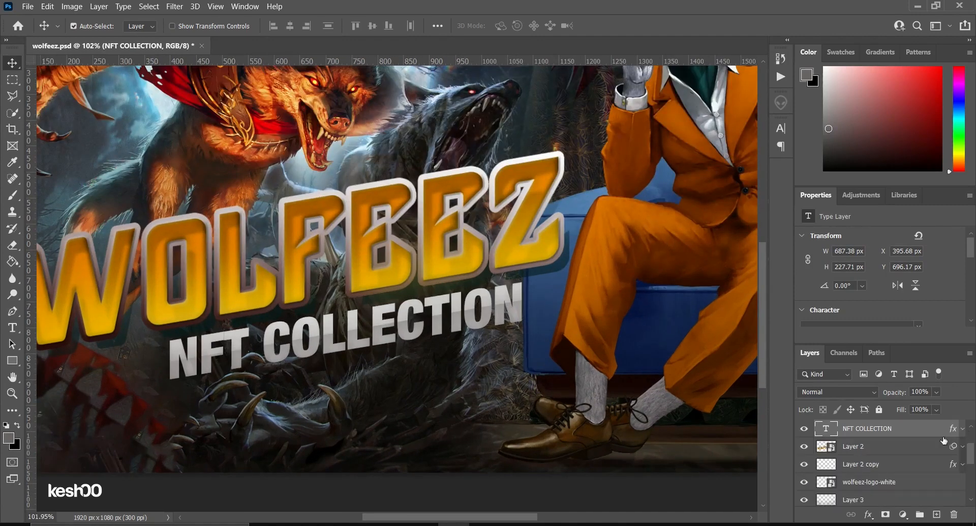
# Select Layer 6, Layer 5 and the NFT COLLECTION text together and nudge them about 10 px to the left.
pyautogui.click(891, 449)
pyautogui.press('ctrl')
pyautogui.click(891, 450)
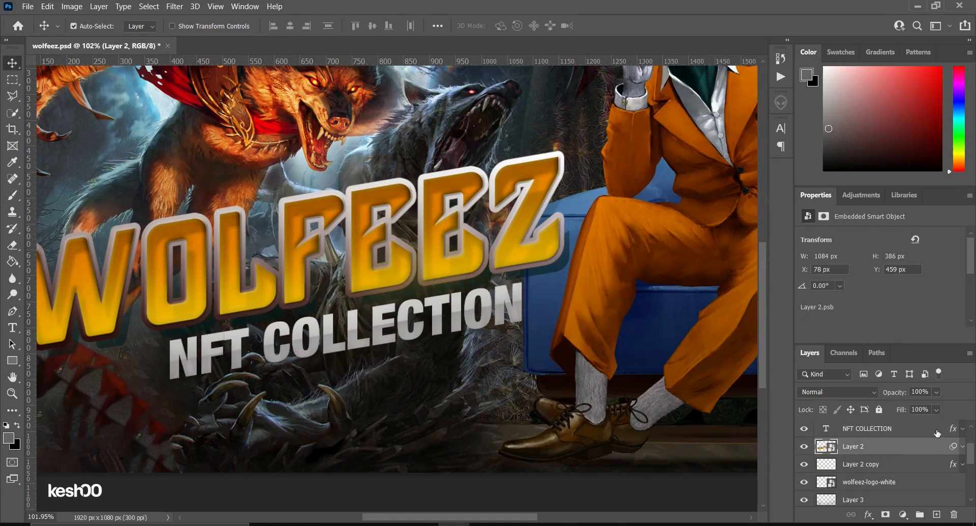
pyautogui.click(928, 435)
pyautogui.scroll(1, 929, 437)
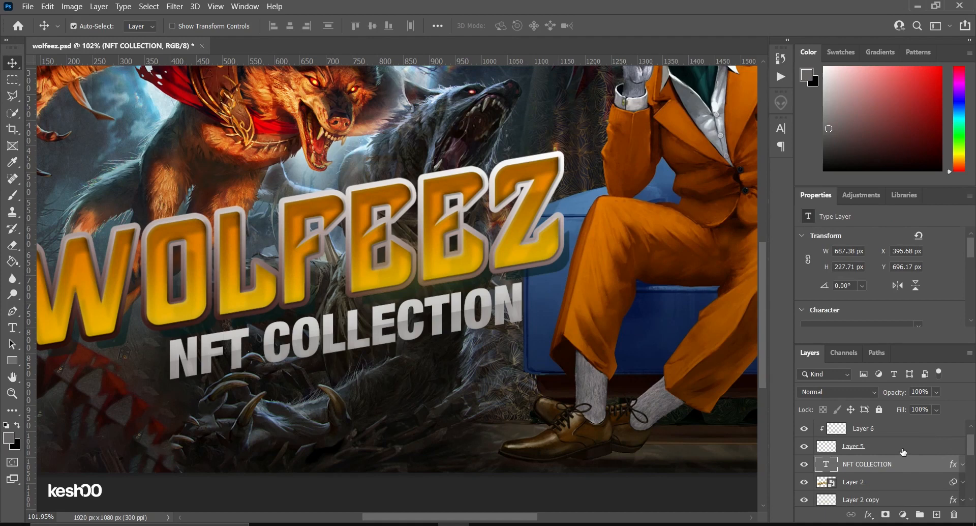
pyautogui.click(903, 450)
pyautogui.keyDown('shift'); pyautogui.click(906, 432); pyautogui.keyUp('shift')
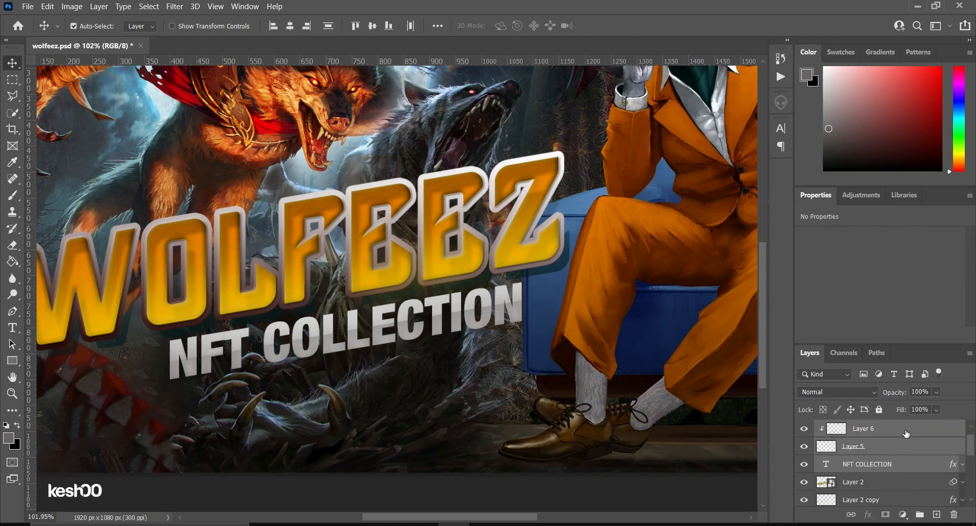
pyautogui.hotkey('shift', 'Left')
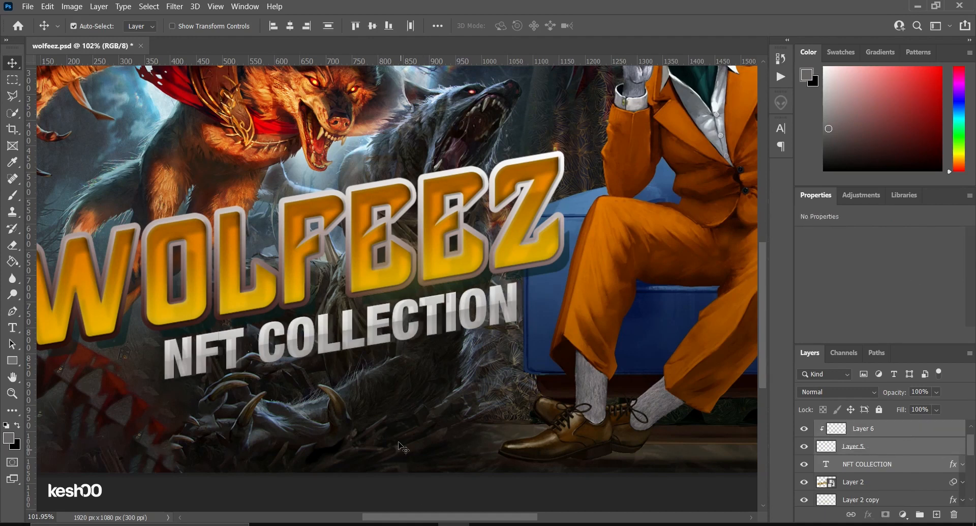
# Check the shifted subtitle against the whole banner and select Layer 4 above the subtitle layers.
pyautogui.scroll(-2, 403, 387)
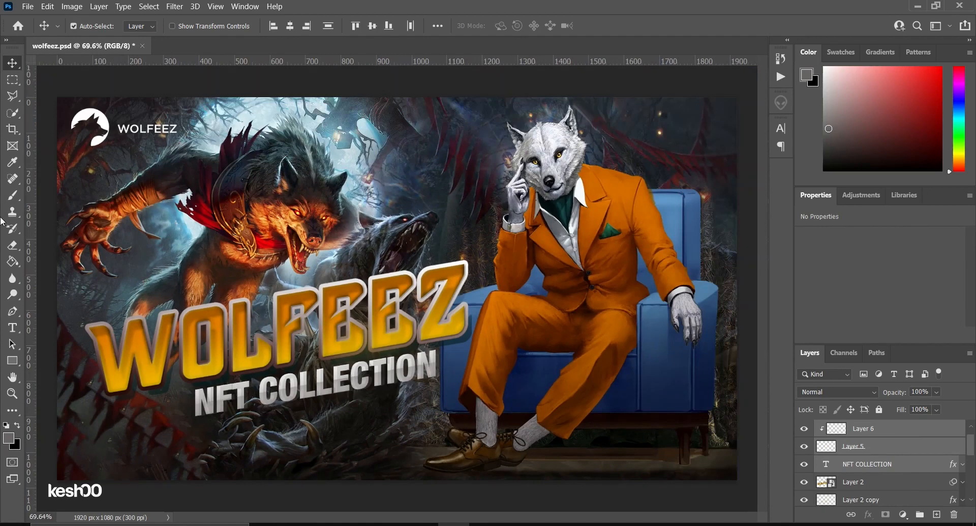
pyautogui.scroll(2, 259, 406)
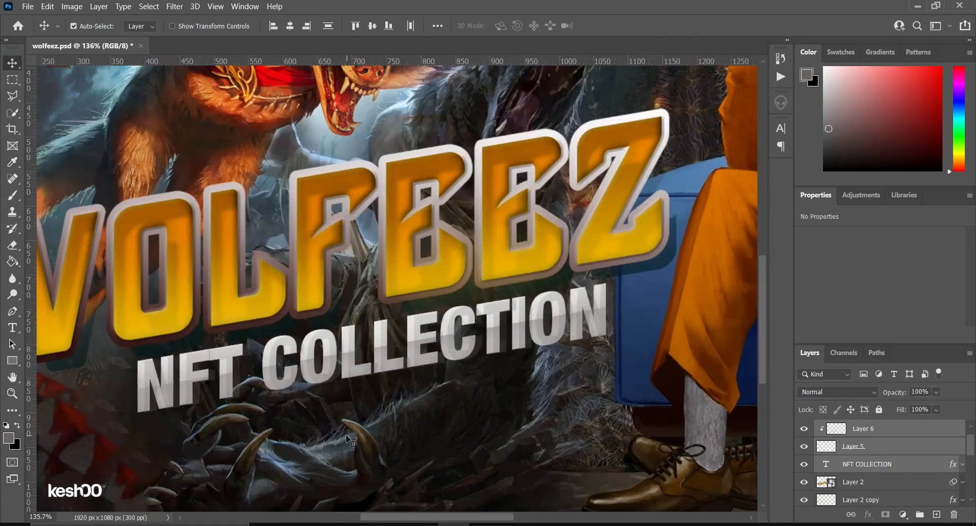
pyautogui.scroll(1, 886, 464)
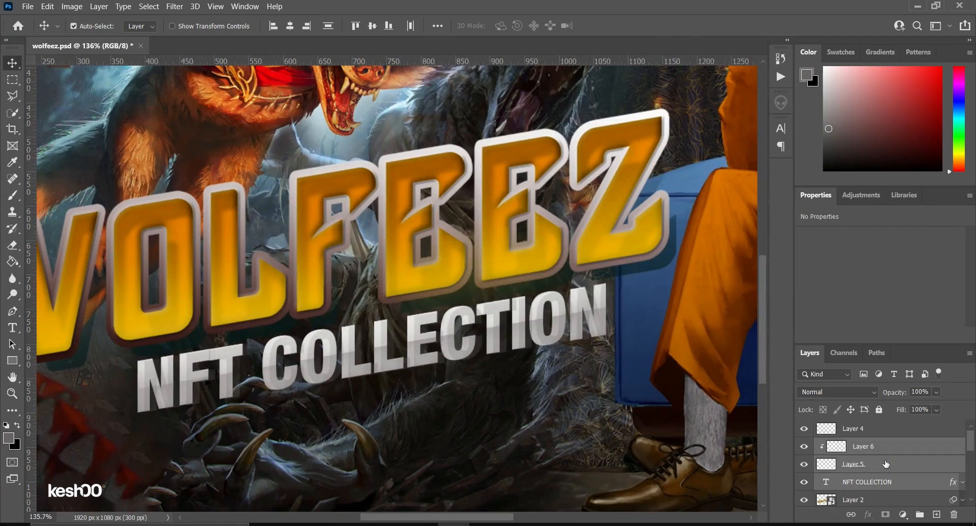
pyautogui.click(895, 435)
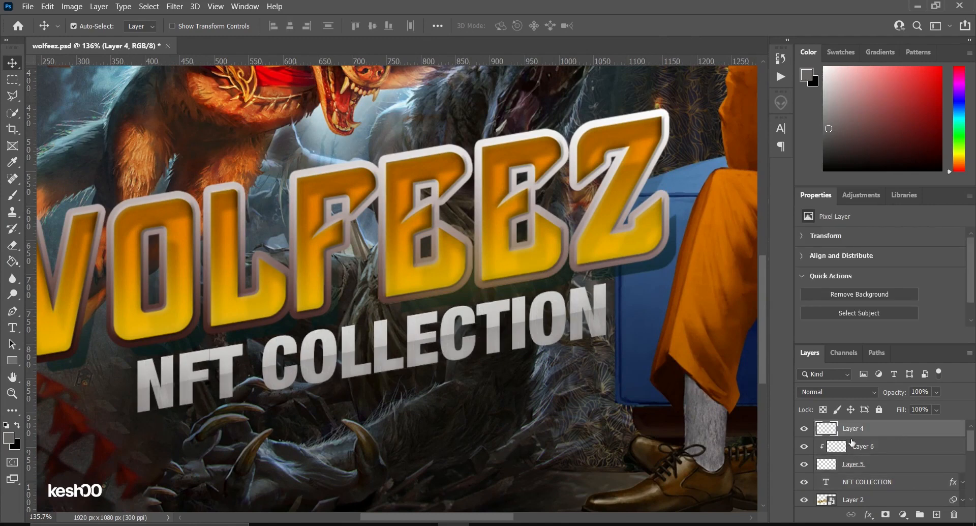
pyautogui.scroll(-5, 475, 396)
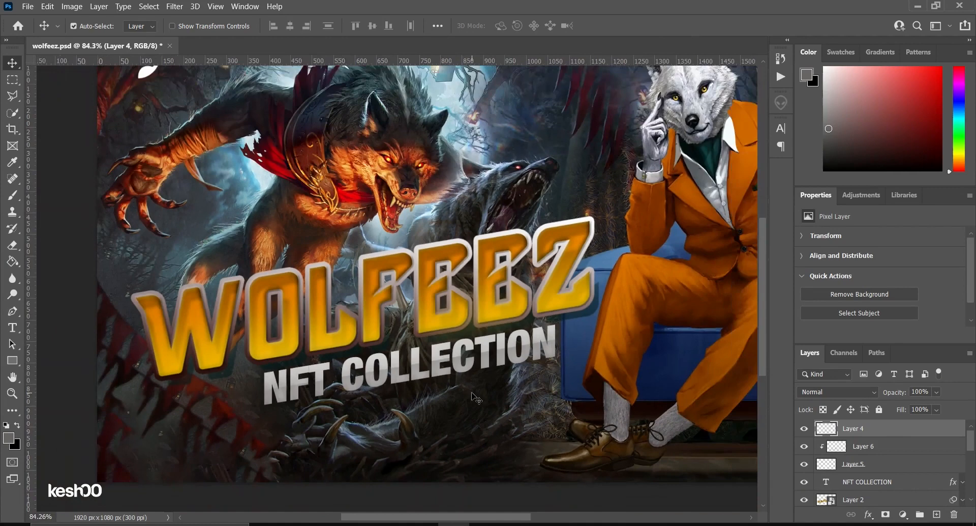
# Select Layer 6 with the subtitle's grey shading and hide Layer 4 above it.
pyautogui.scroll(5, 385, 416)
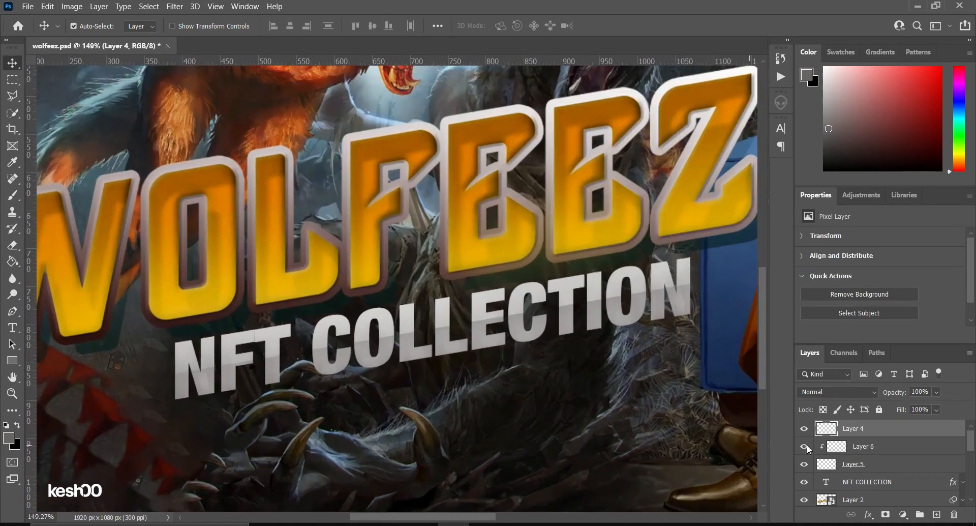
pyautogui.click(913, 449)
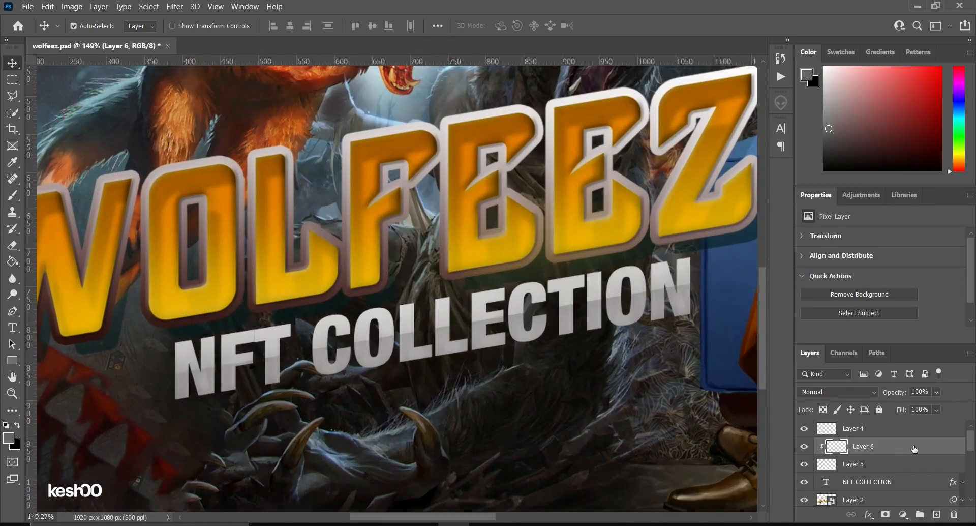
pyautogui.click(804, 429)
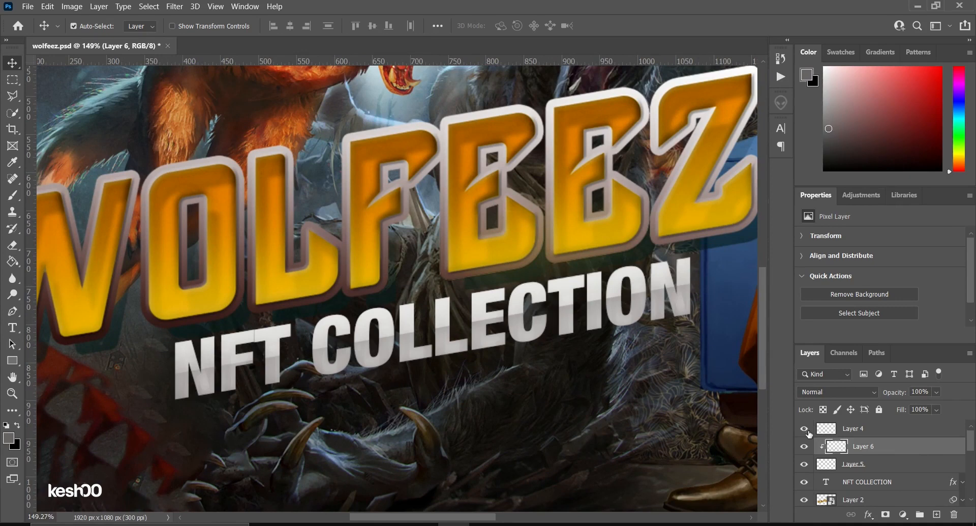
pyautogui.click(808, 430)
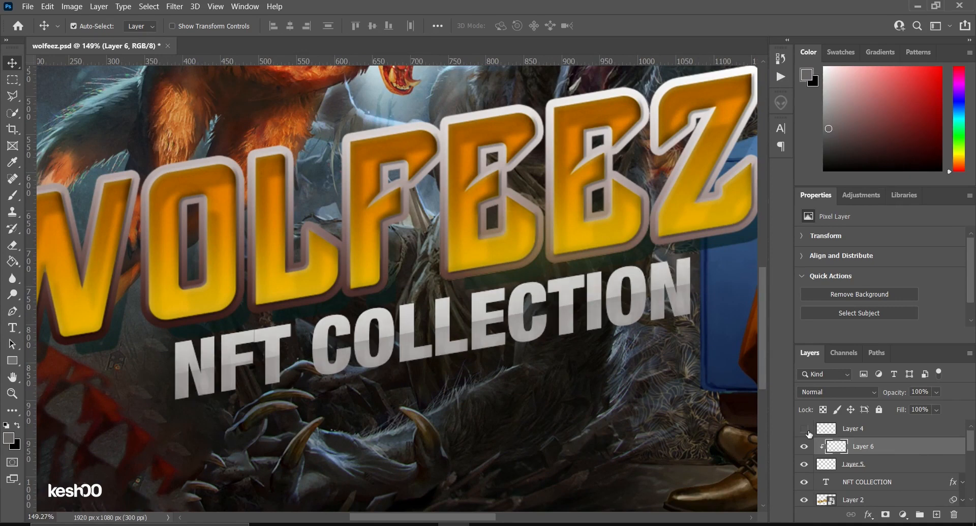
# Soften the grey shading on Layer 6 across the NFT COLLECTION letters with a 50 px Soft Round eraser.
pyautogui.click(12, 195)
pyautogui.moveTo(687, 338); pyautogui.dragTo(642, 341)
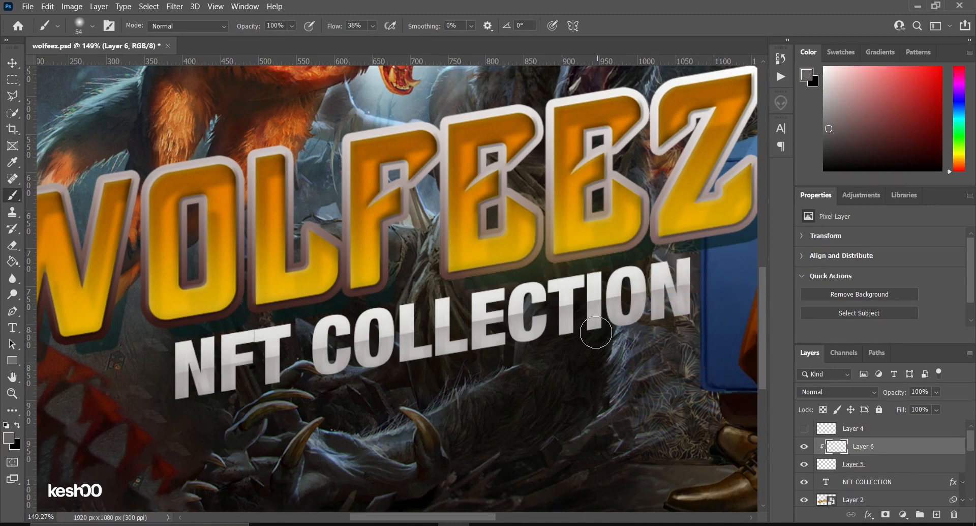
pyautogui.click(12, 246)
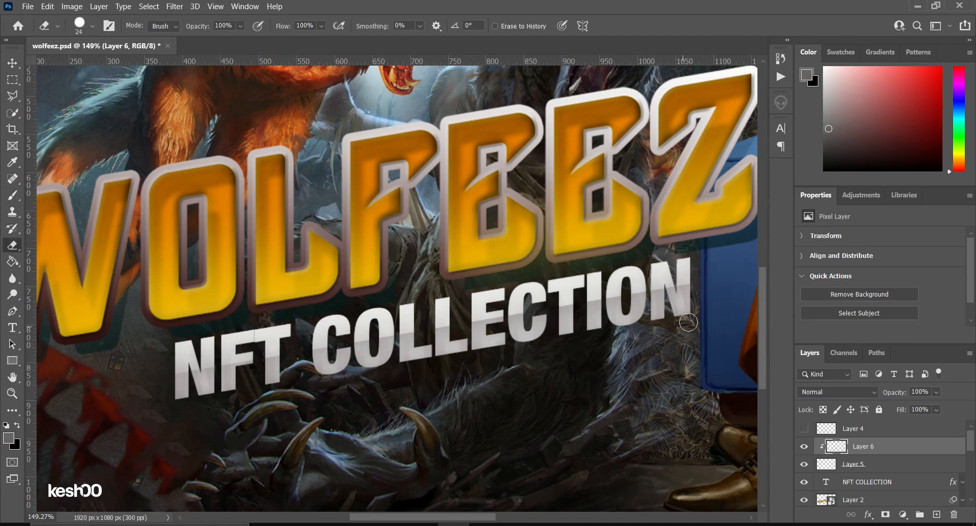
pyautogui.moveTo(549, 358)
pyautogui.mouseDown()
pyautogui.moveTo(688, 323)
pyautogui.moveTo(596, 347)
pyautogui.moveTo(490, 357)
pyautogui.mouseUp()
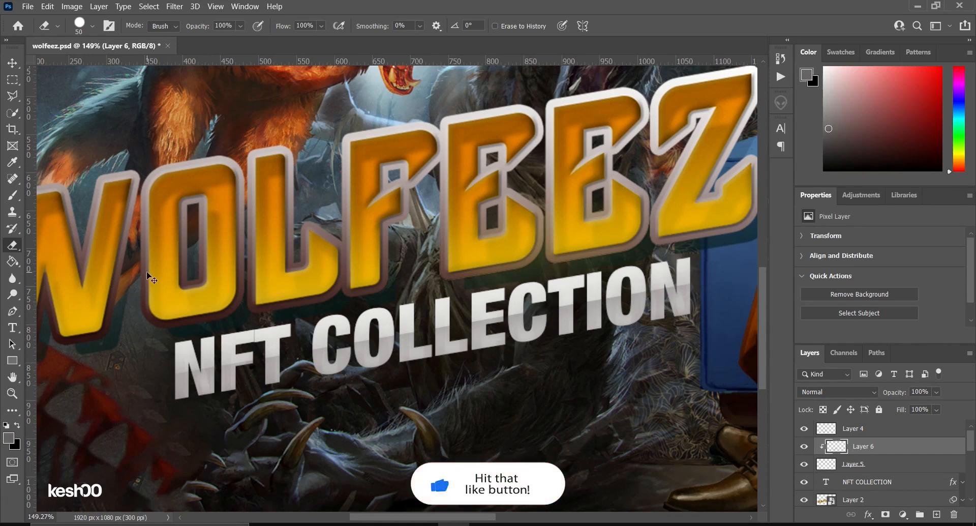
pyautogui.click(93, 27)
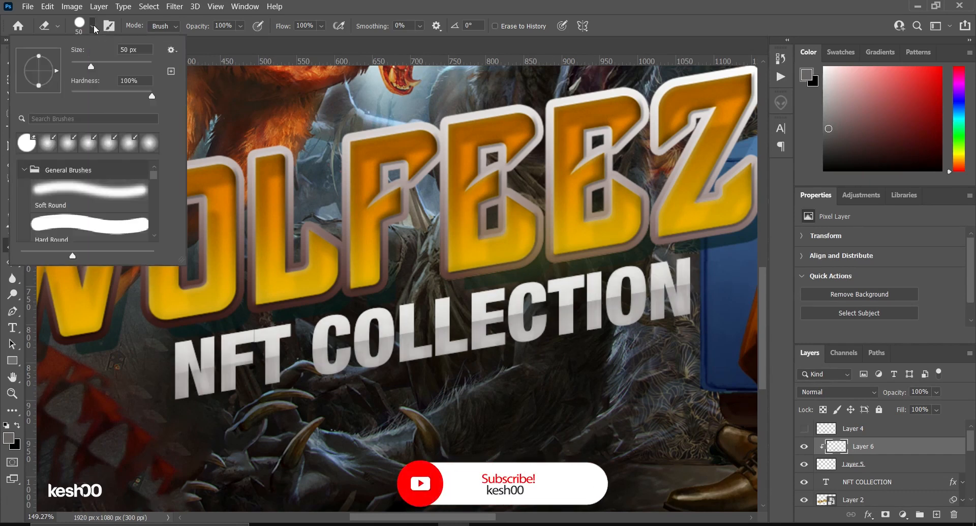
pyautogui.click(66, 198)
pyautogui.press('Return')
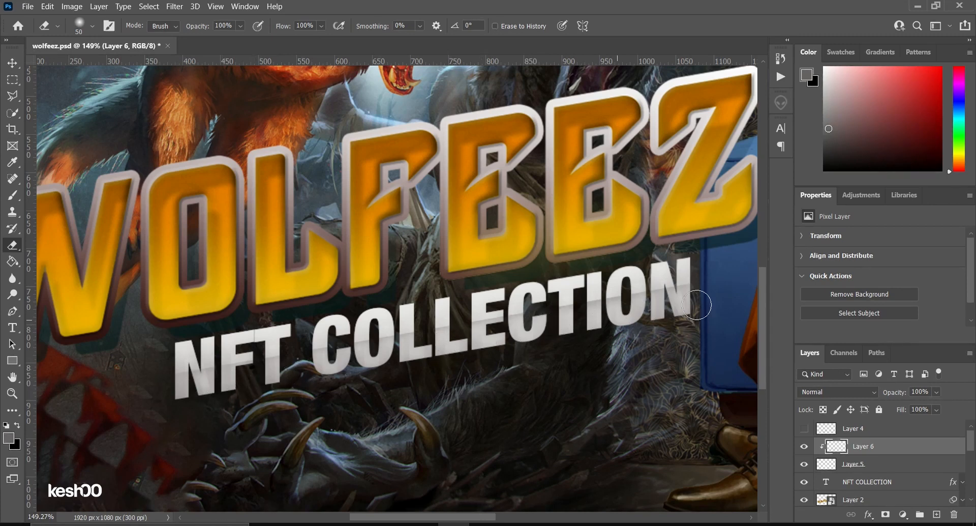
pyautogui.scroll(-3, 524, 407)
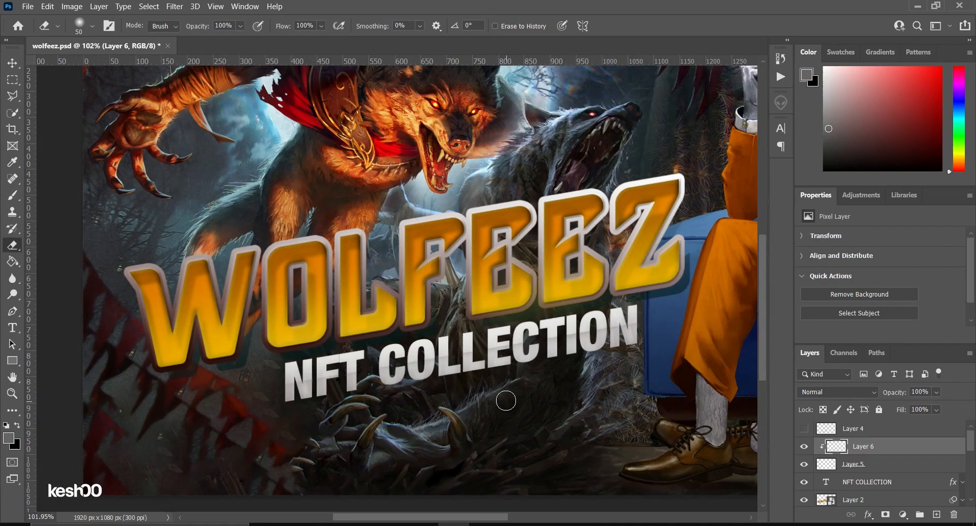
# Add a new layer directly above Layer 3 and ready the Brush tool with black as the foreground color.
pyautogui.press('m')
pyautogui.scroll(-3, 184, 125)
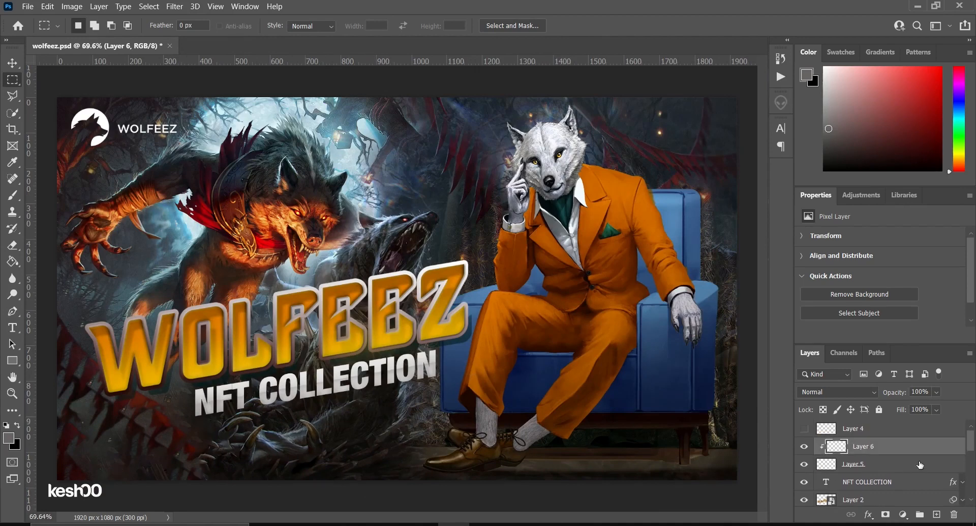
pyautogui.scroll(-3, 920, 464)
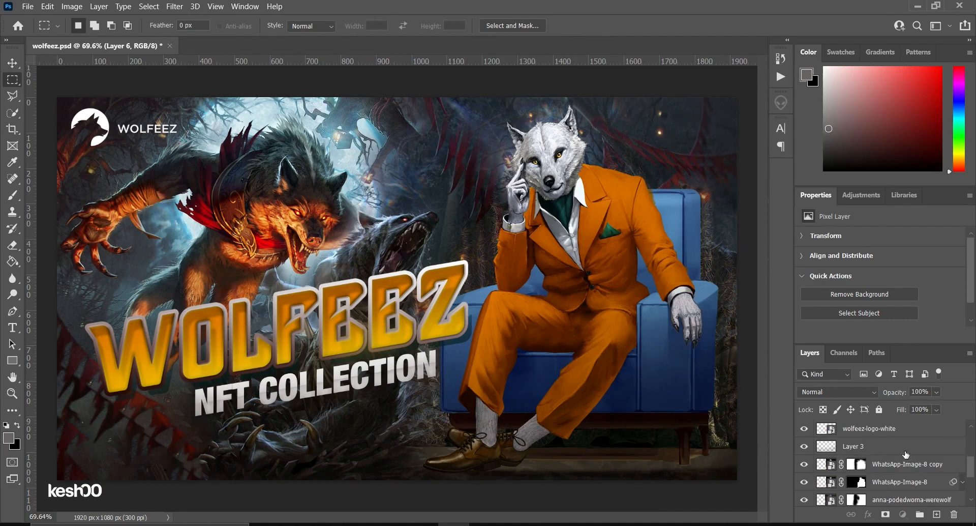
pyautogui.click(905, 448)
pyautogui.click(938, 514)
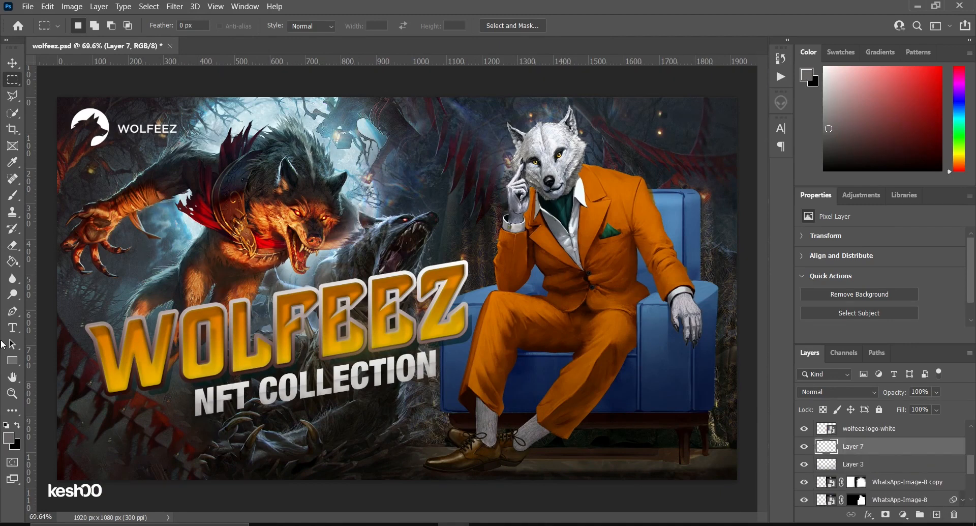
pyautogui.click(18, 427)
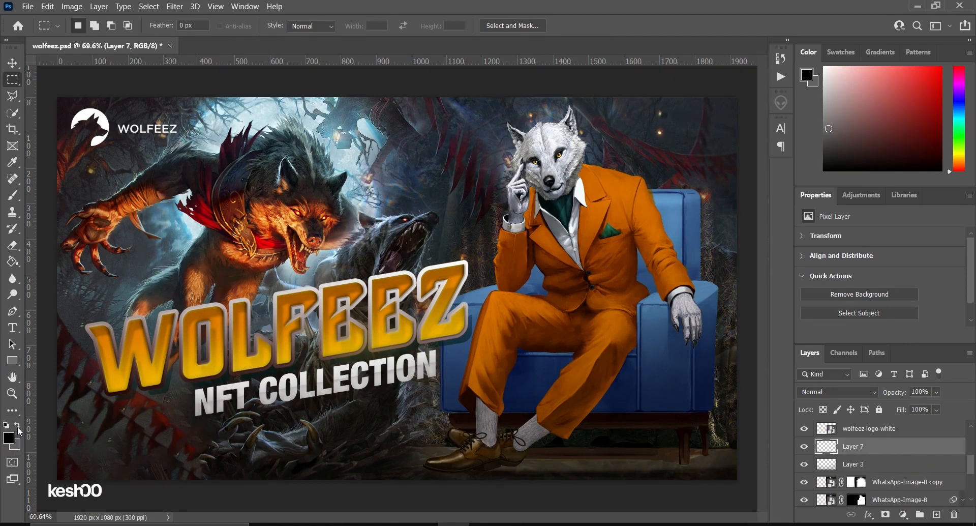
pyautogui.click(14, 195)
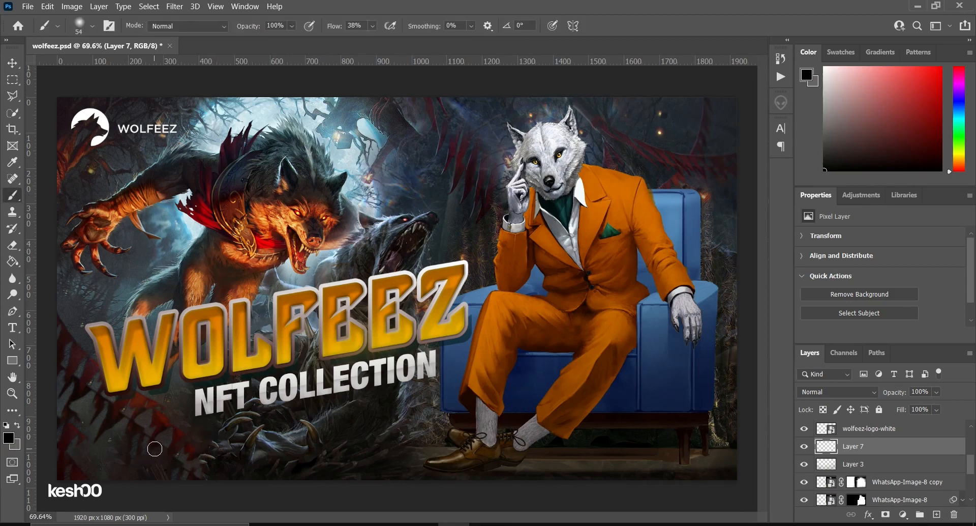
# Darken the background around the wolves and lettering on the new layer with a soft 482 px black brush at 22% opacity.
pyautogui.moveTo(244, 443)
pyautogui.mouseDown()
pyautogui.moveTo(381, 436)
pyautogui.moveTo(412, 420)
pyautogui.mouseUp()
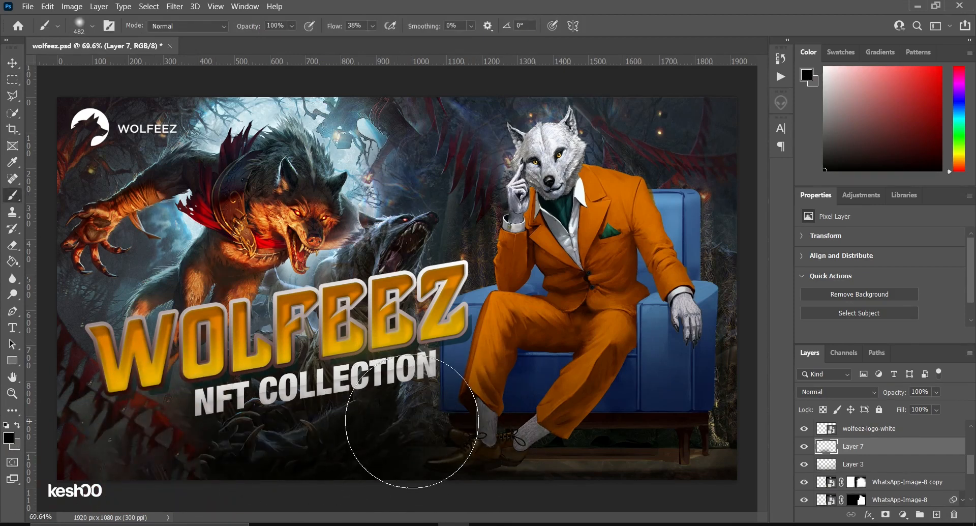
pyautogui.hotkey('ctrl', 'z')
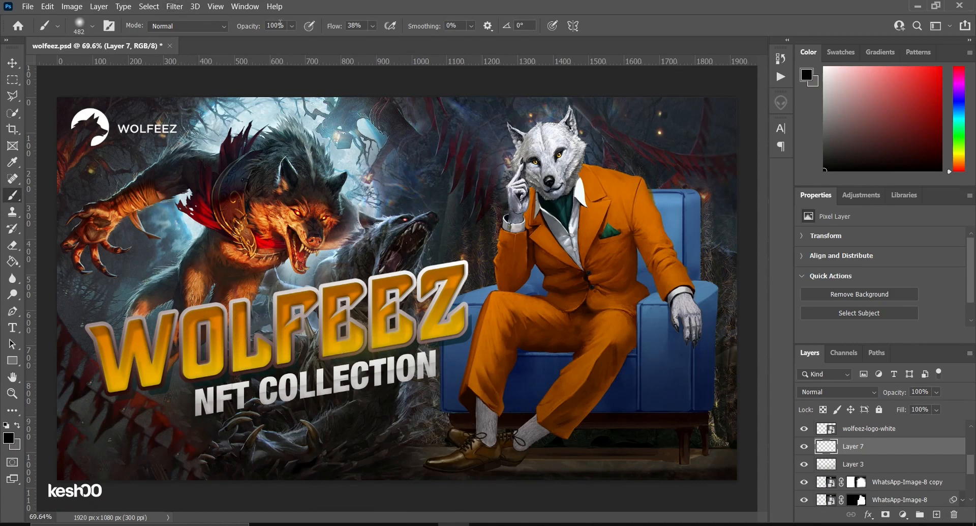
pyautogui.click(292, 26)
pyautogui.click(257, 41)
pyautogui.moveTo(163, 455)
pyautogui.mouseDown()
pyautogui.moveTo(354, 454)
pyautogui.moveTo(296, 472)
pyautogui.moveTo(70, 468)
pyautogui.moveTo(78, 434)
pyautogui.moveTo(268, 476)
pyautogui.moveTo(426, 460)
pyautogui.moveTo(437, 446)
pyautogui.moveTo(432, 397)
pyautogui.moveTo(463, 356)
pyautogui.mouseUp()
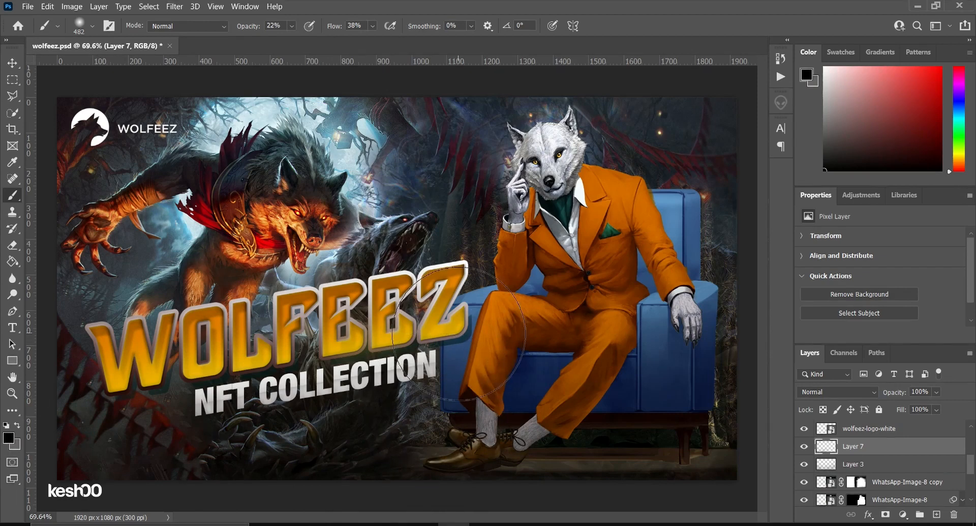
pyautogui.moveTo(279, 360)
pyautogui.mouseDown()
pyautogui.moveTo(111, 384)
pyautogui.moveTo(471, 336)
pyautogui.mouseUp()
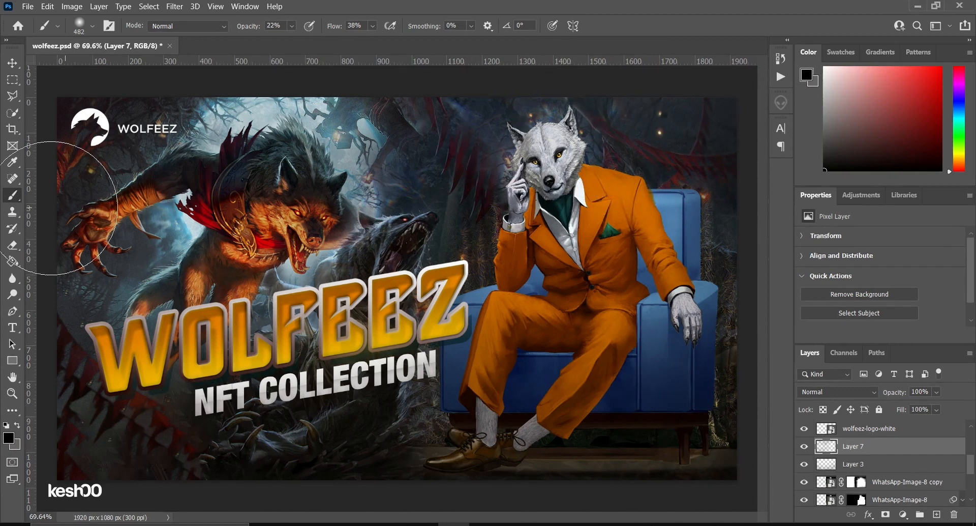
pyautogui.click(12, 79)
pyautogui.click(12, 62)
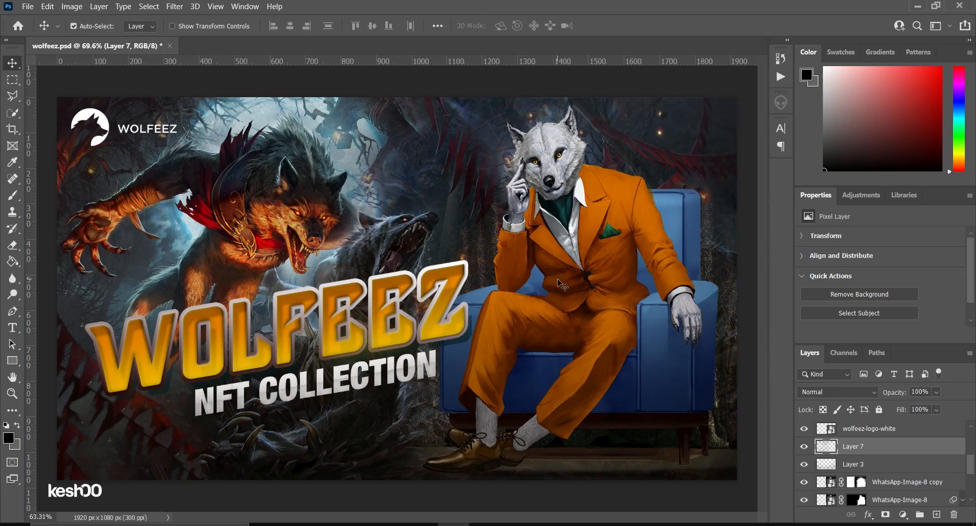
pyautogui.scroll(-1, 562, 284)
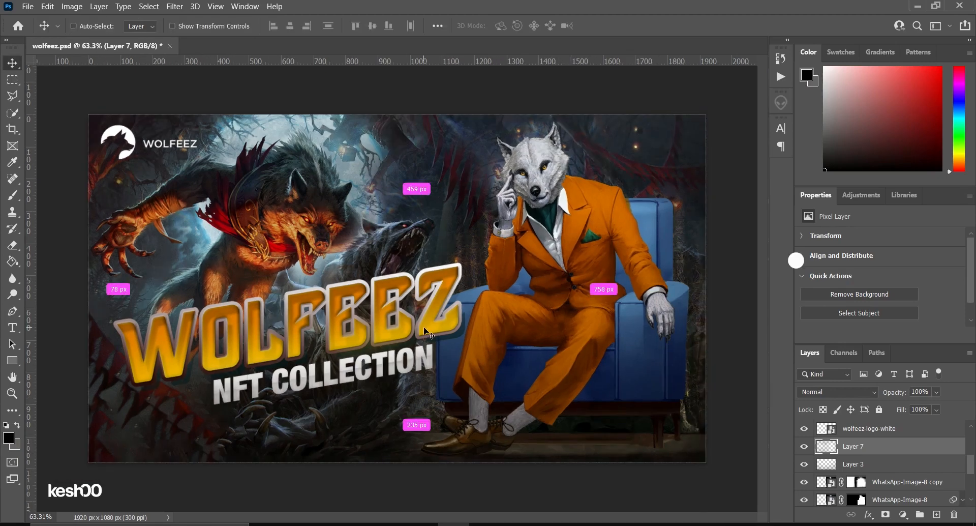